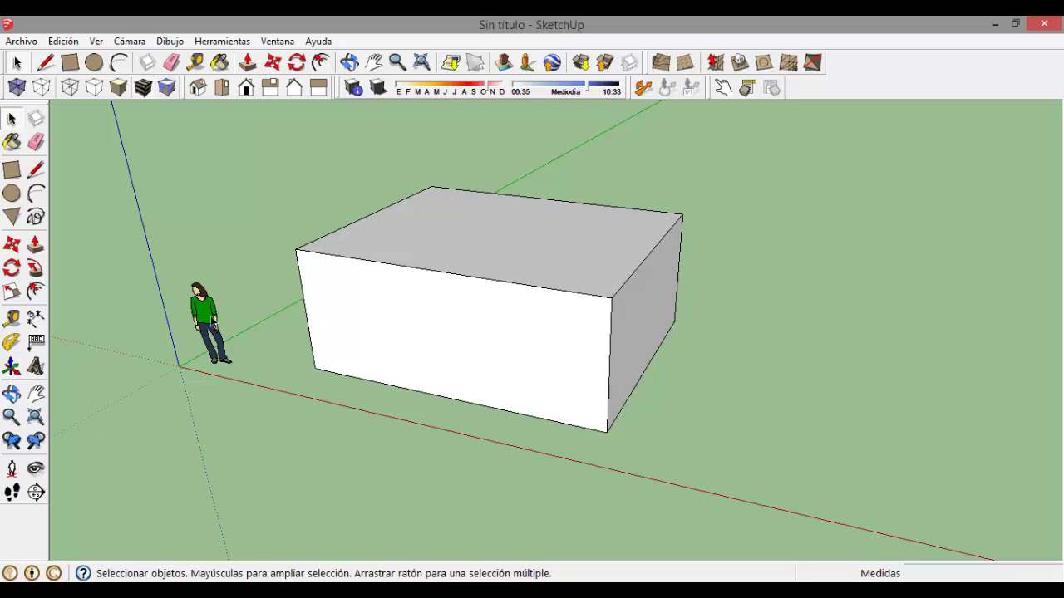
Step: Delete the person figure beside the box and undo the deletion
left_click(212, 320)
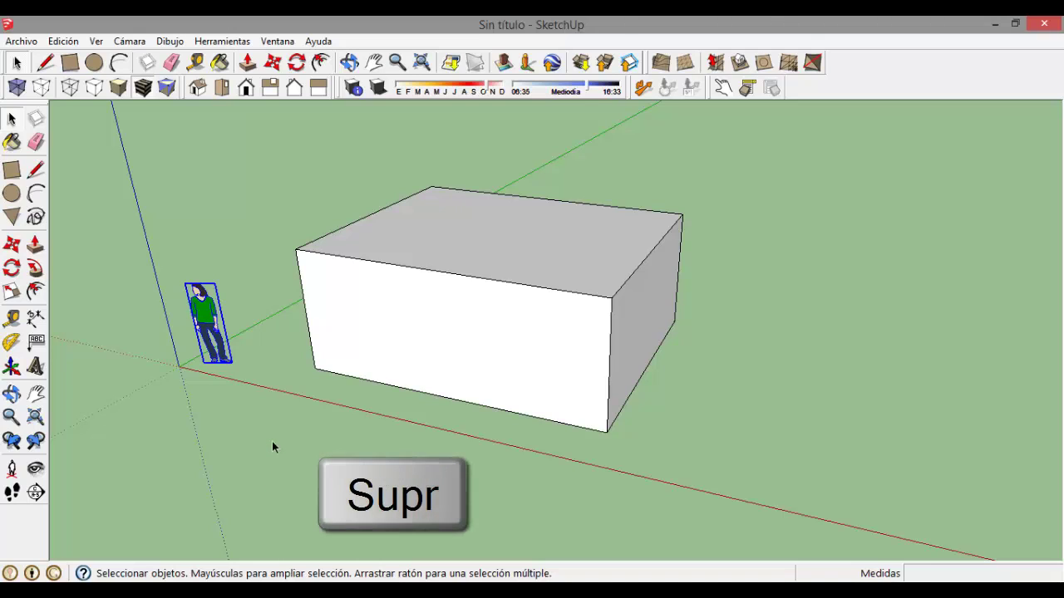
key("Delete")
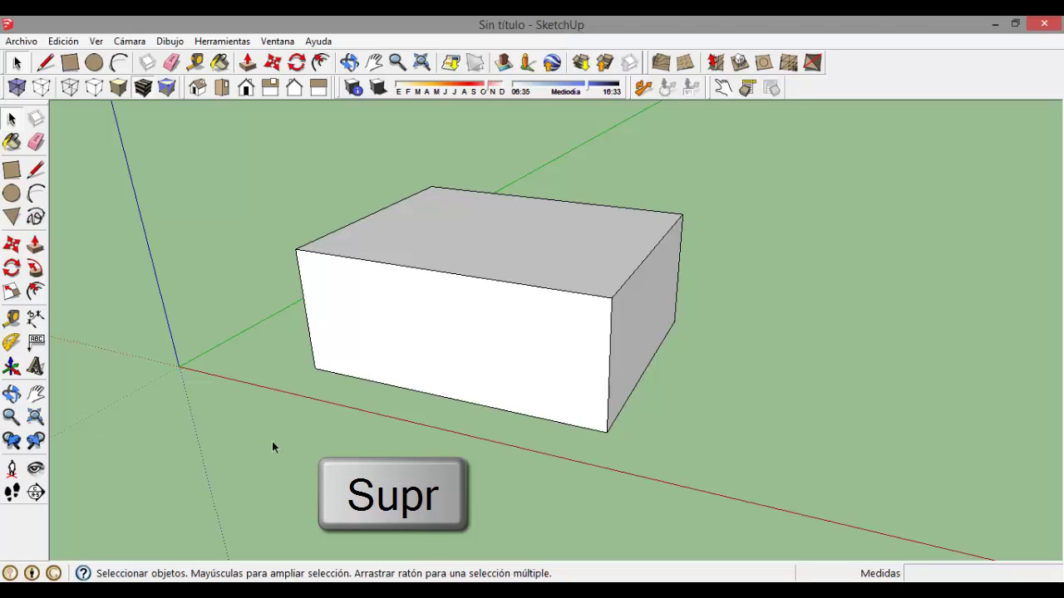
key("ctrl+z")
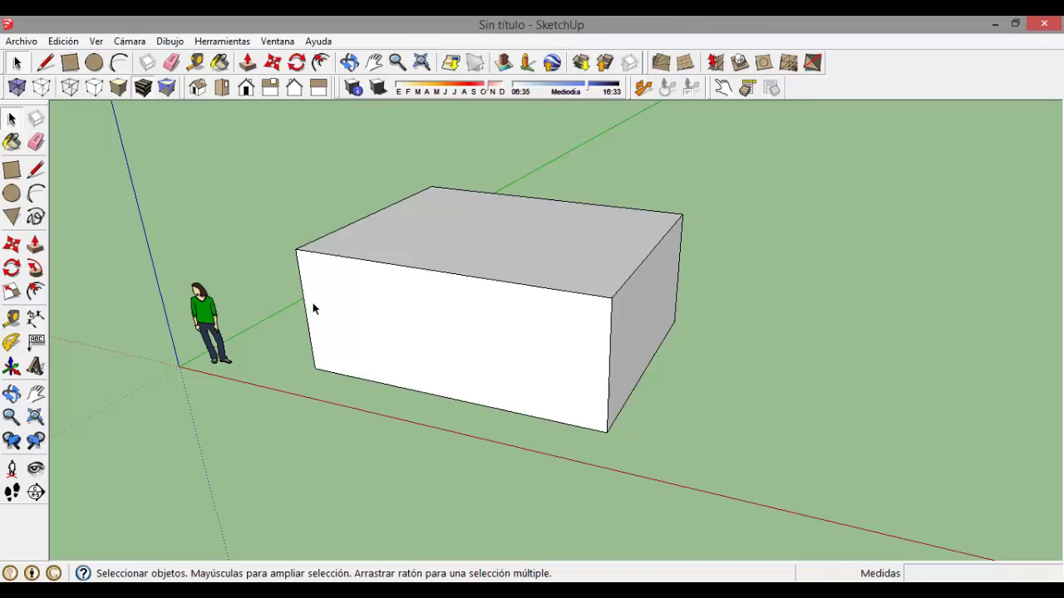
Step: Select the box's top face, and replace that selection with its front face
left_click(452, 244)
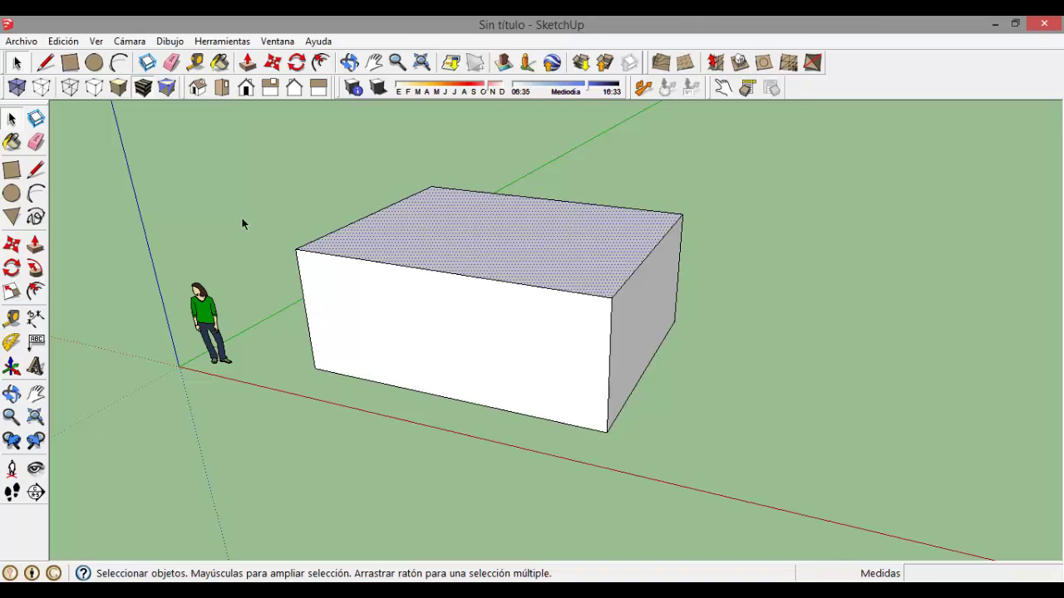
left_click(349, 62)
left_click_drag(382, 250, 396, 347)
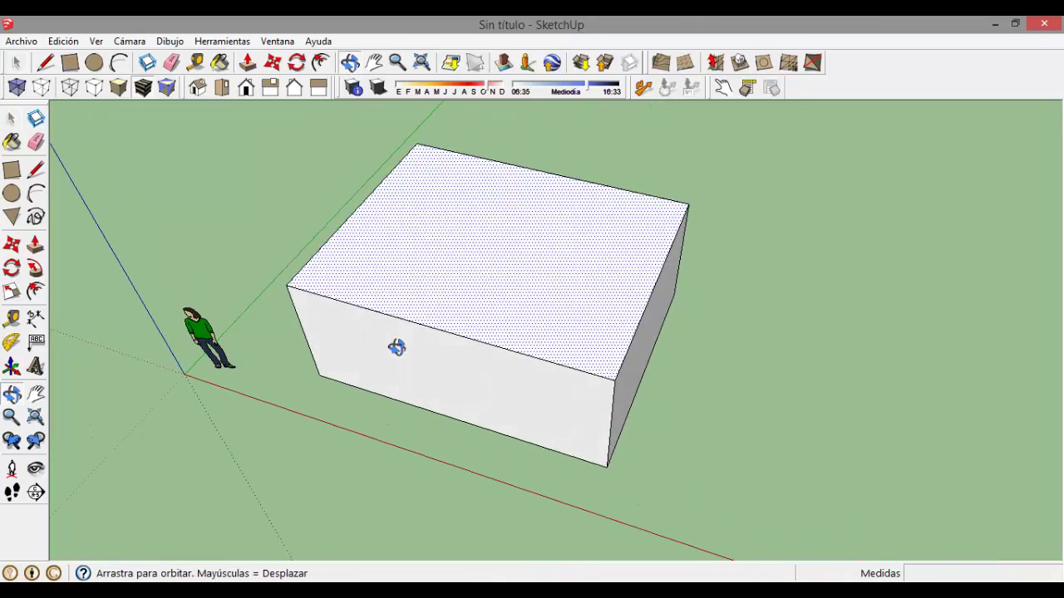
left_click_drag(484, 316, 477, 236)
key("space")
left_click(362, 360)
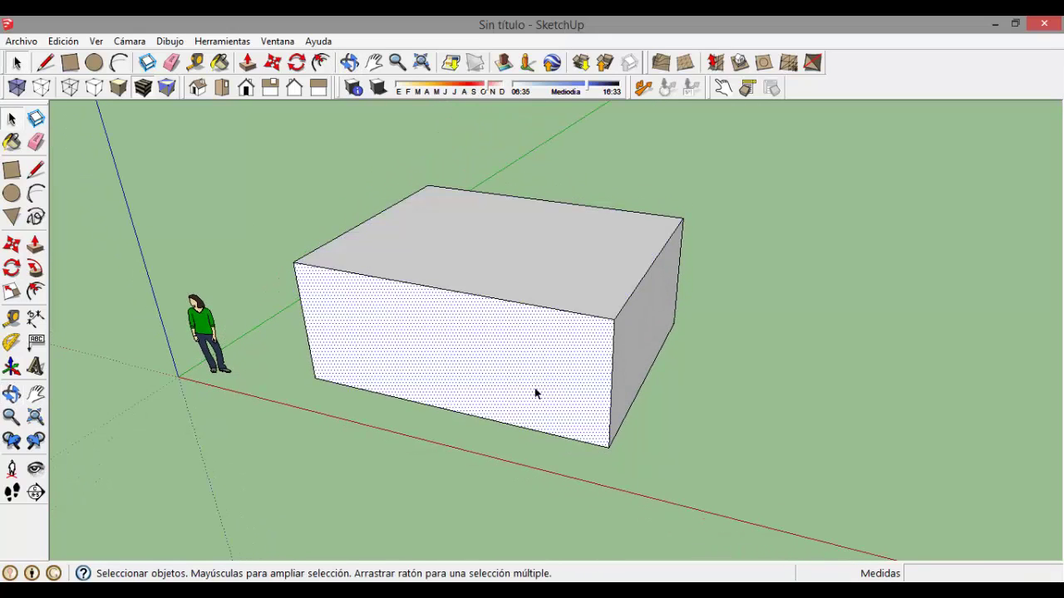
Step: Select the front face's upper edge and add its lower edge, the front face, the side face and the corner edge between the faces
left_click(557, 309)
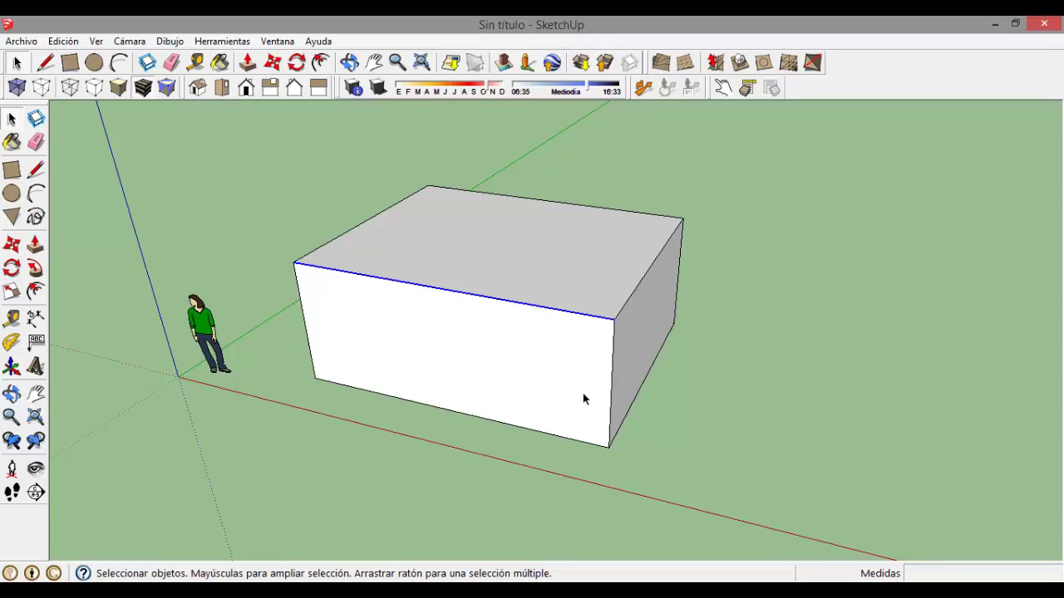
key("shift")
left_click(353, 387, "shift")
left_click(523, 386, "shift")
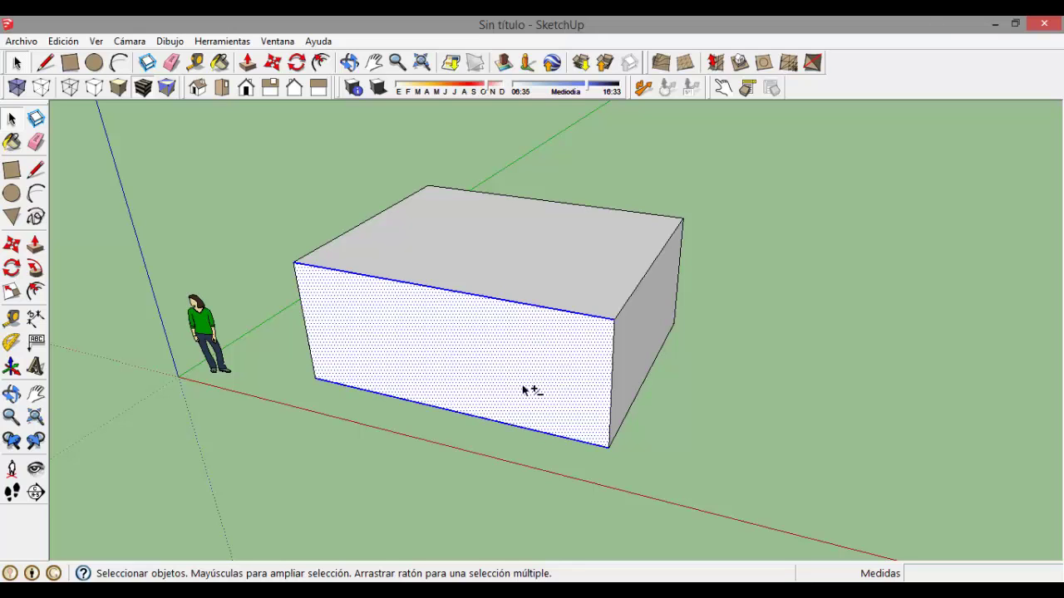
left_click(620, 363, "shift")
left_click(614, 426, "shift")
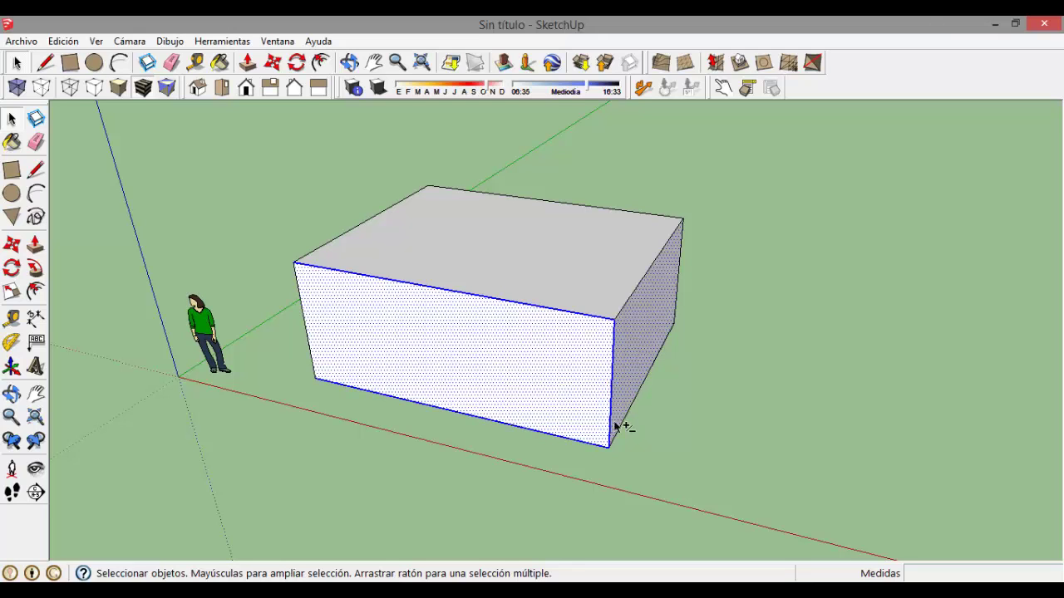
Step: Remove the corner edge, front face, side face and lower front edge from the selection, keeping the upper front edge selected
left_click(612, 373, "shift")
left_click(574, 391, "shift")
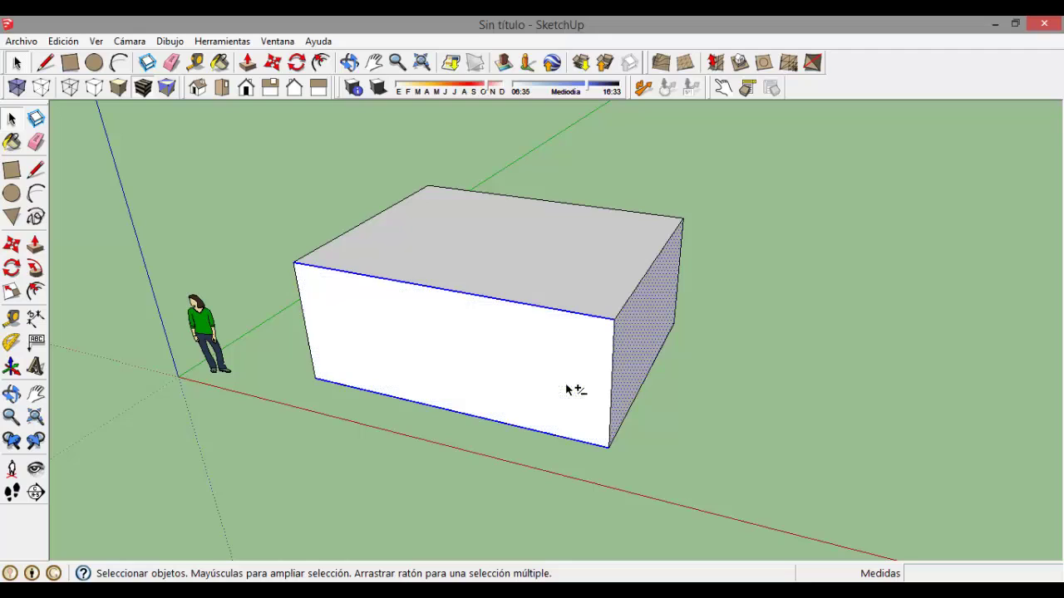
left_click(645, 363, "shift")
left_click(565, 437, "shift")
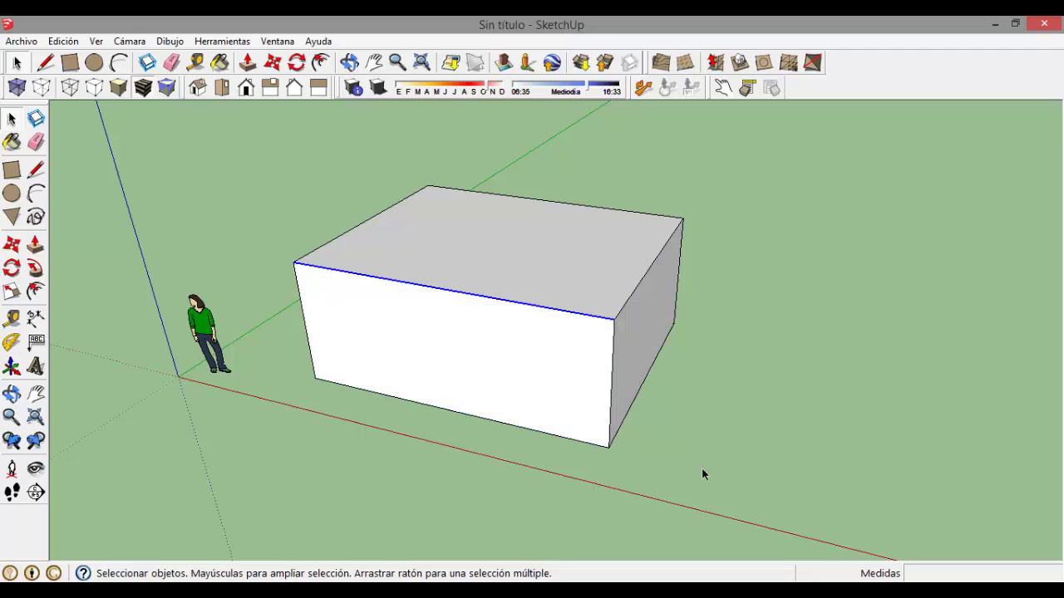
Step: Select several outer edges of the box with a selection window from a near-overhead view
left_click(349, 63)
left_click_drag(440, 254, 496, 380)
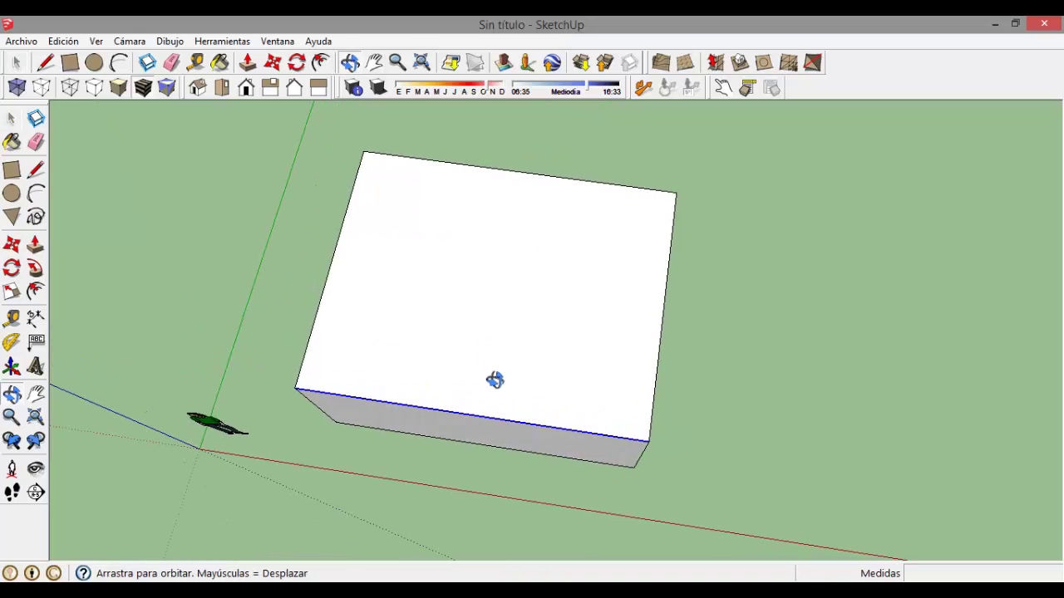
left_click_drag(494, 330, 495, 356)
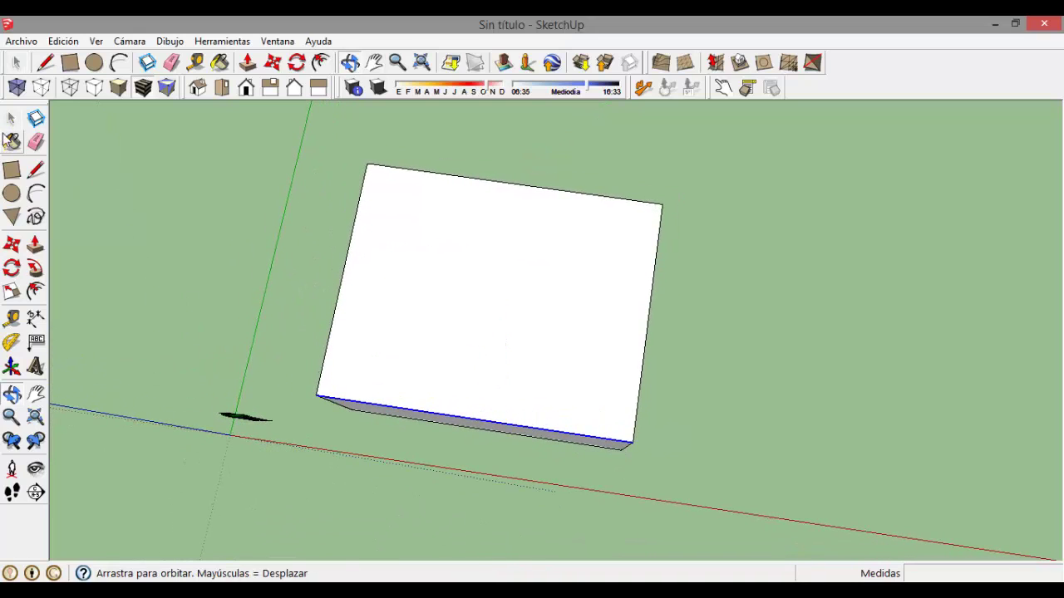
left_click(12, 118)
left_click_drag(325, 134, 683, 472)
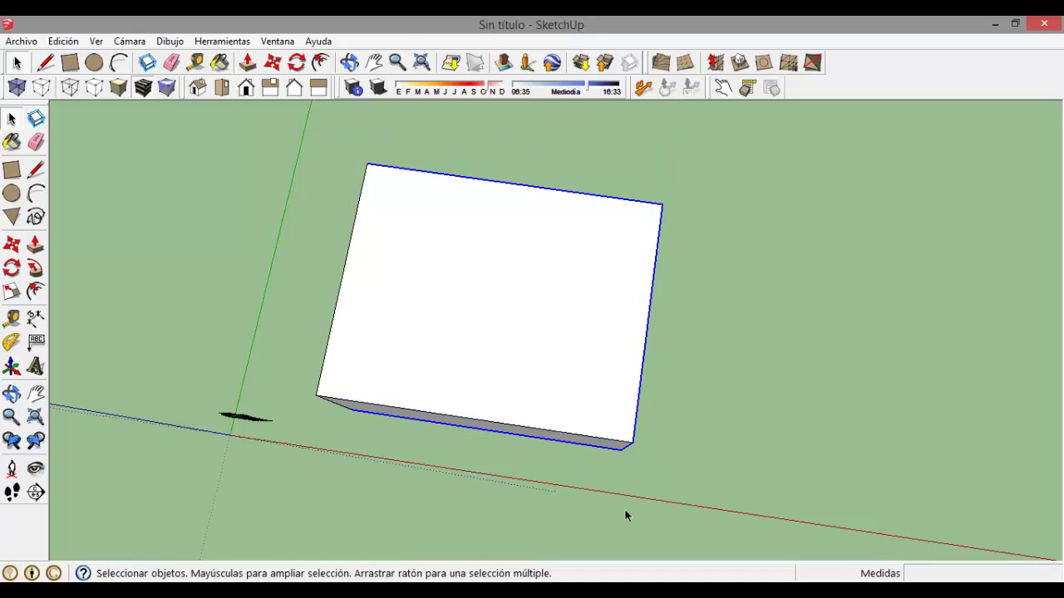
Step: Select all of the box's faces and edges with a selection window, and clear the selection after inspecting it
left_click(350, 62)
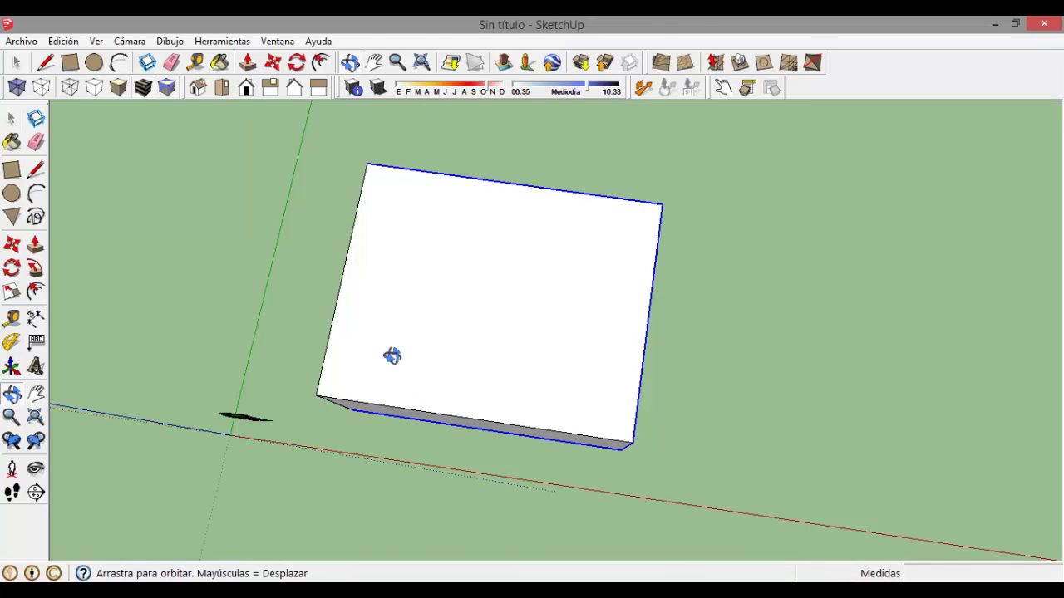
left_click_drag(391, 356, 460, 396)
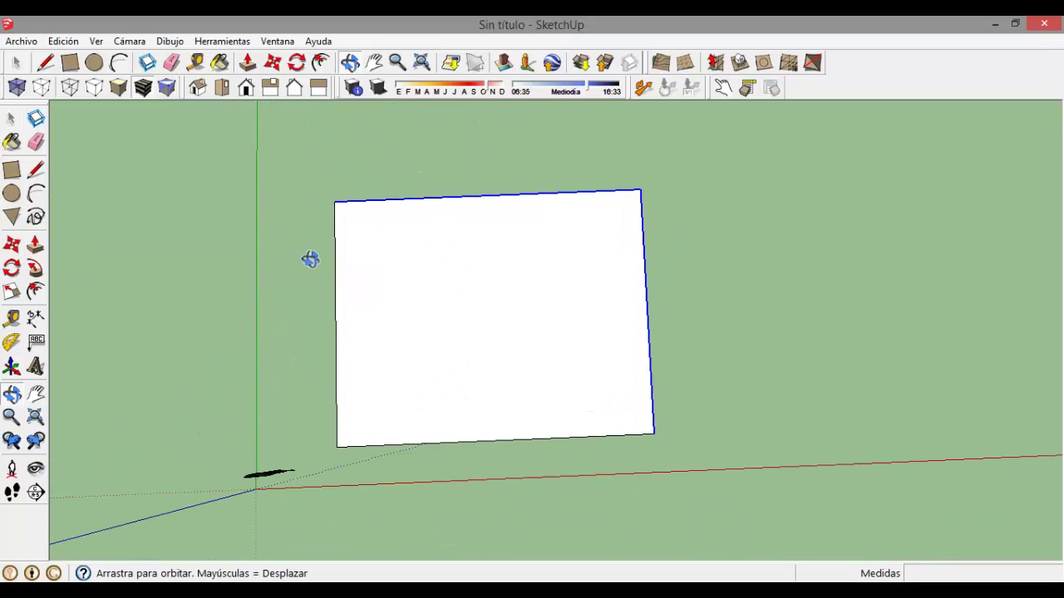
left_click(12, 119)
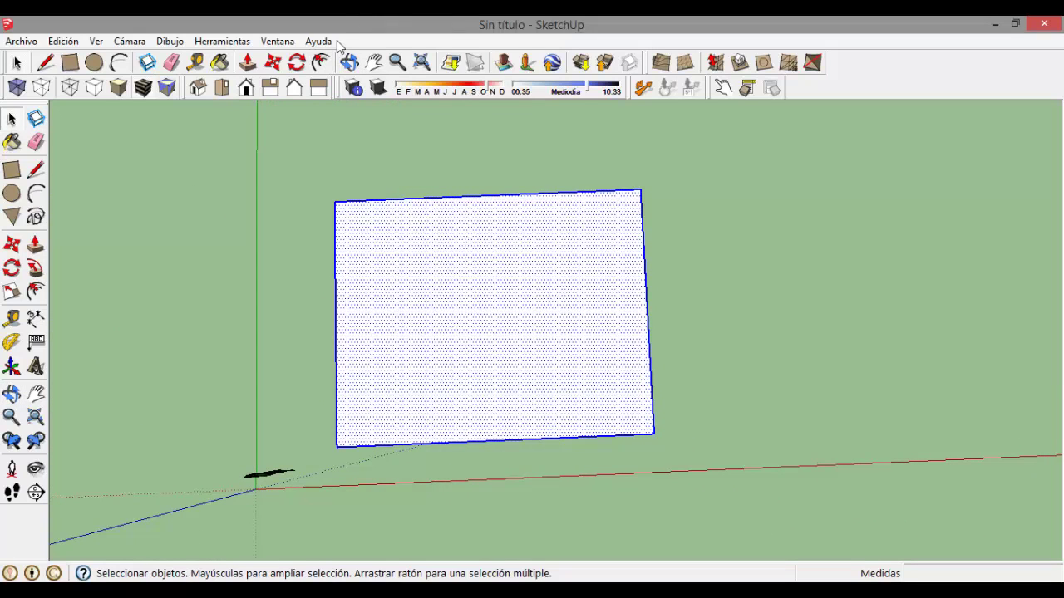
left_click(349, 63)
left_click_drag(427, 175, 447, 349)
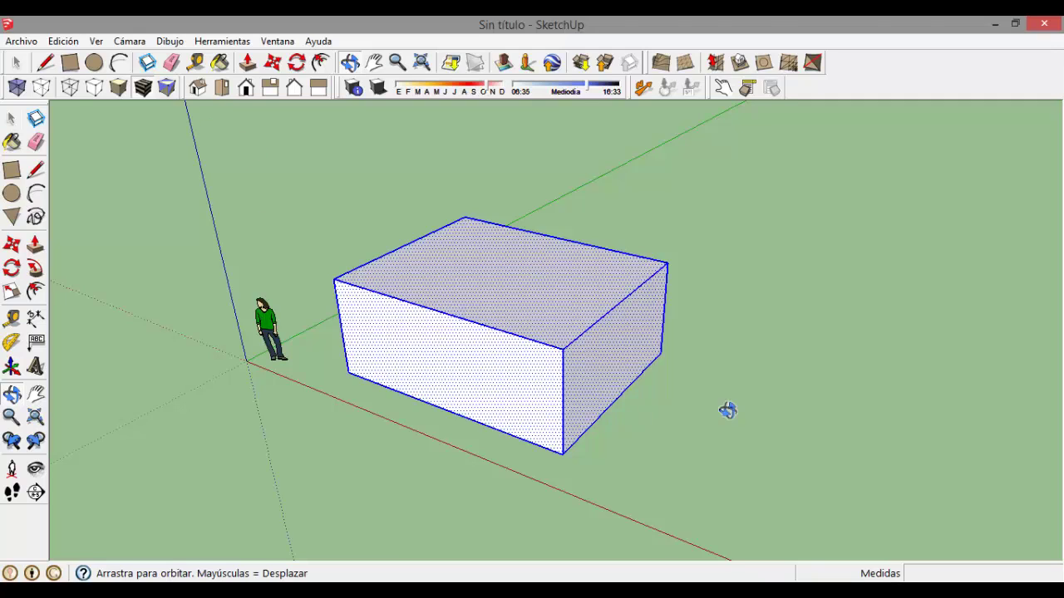
left_click(12, 120)
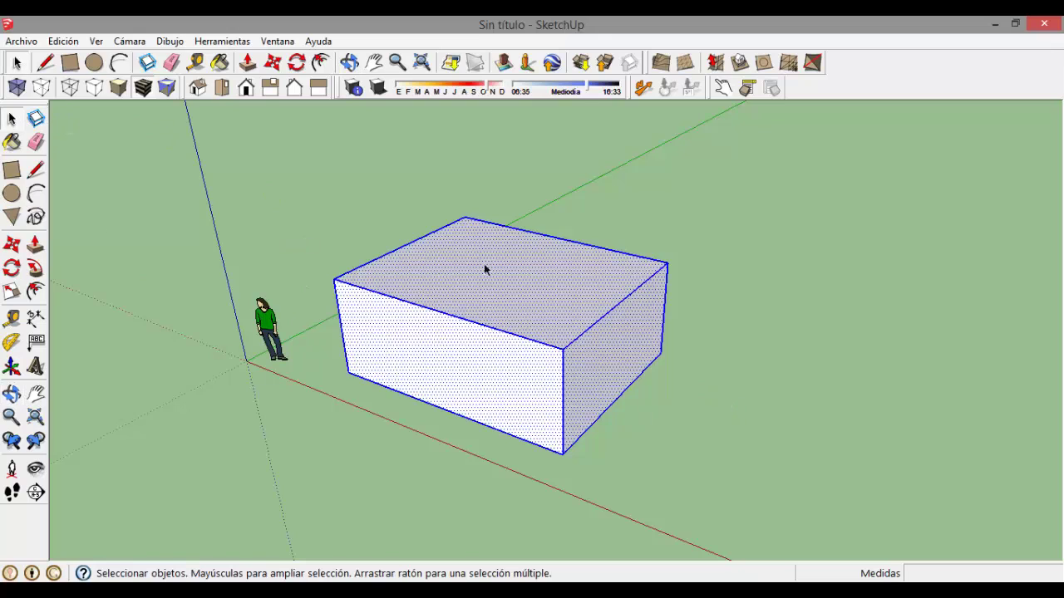
left_click(329, 210)
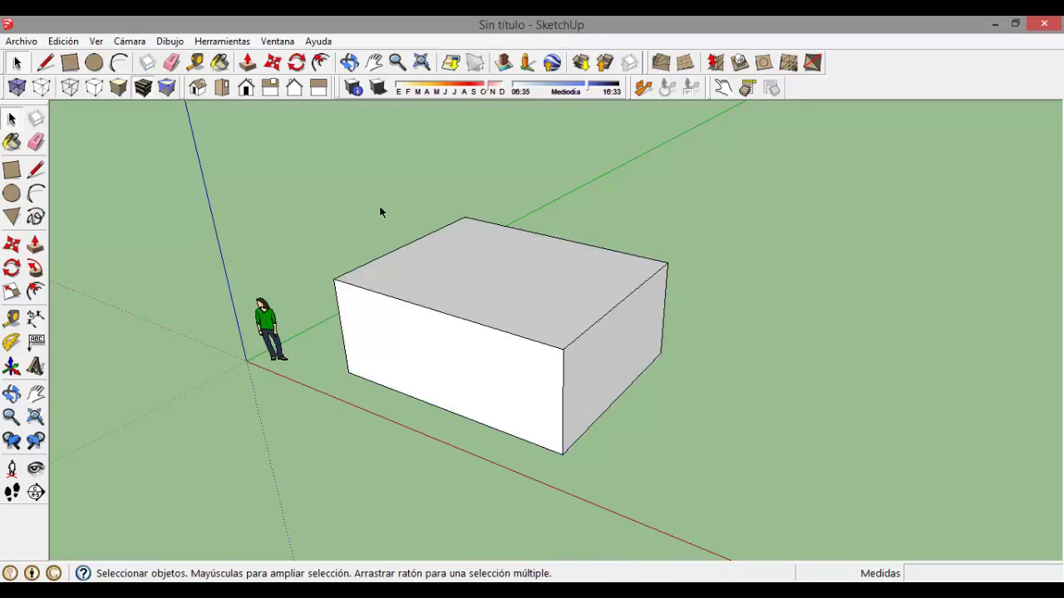
Step: Select the box's front face alone, extend the selection to its bounding edges, and clear it
left_click(349, 62)
left_click_drag(582, 274, 593, 209)
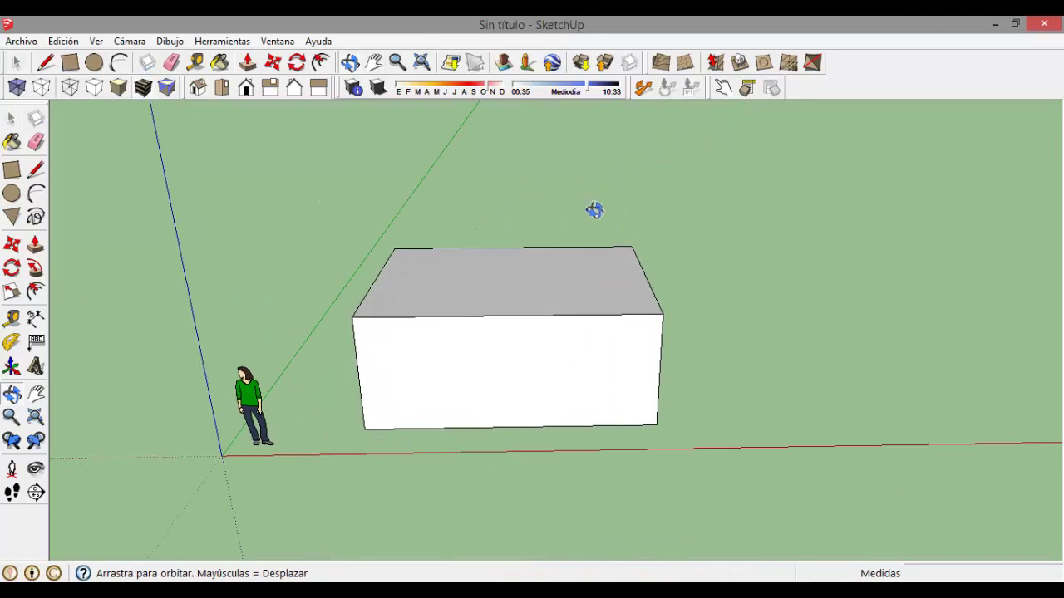
key("space")
left_click(516, 378)
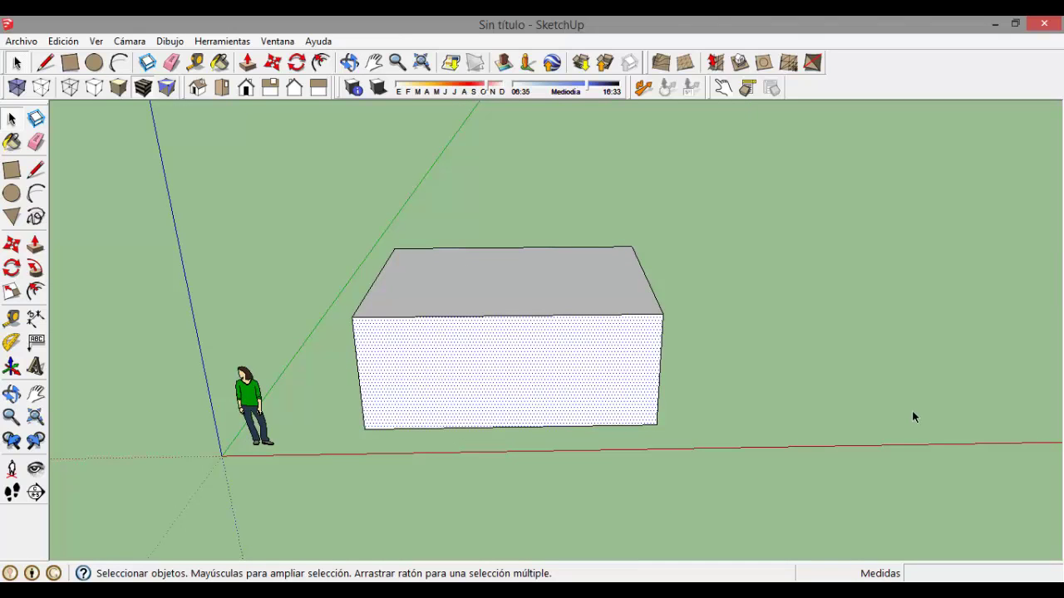
double_click(519, 393)
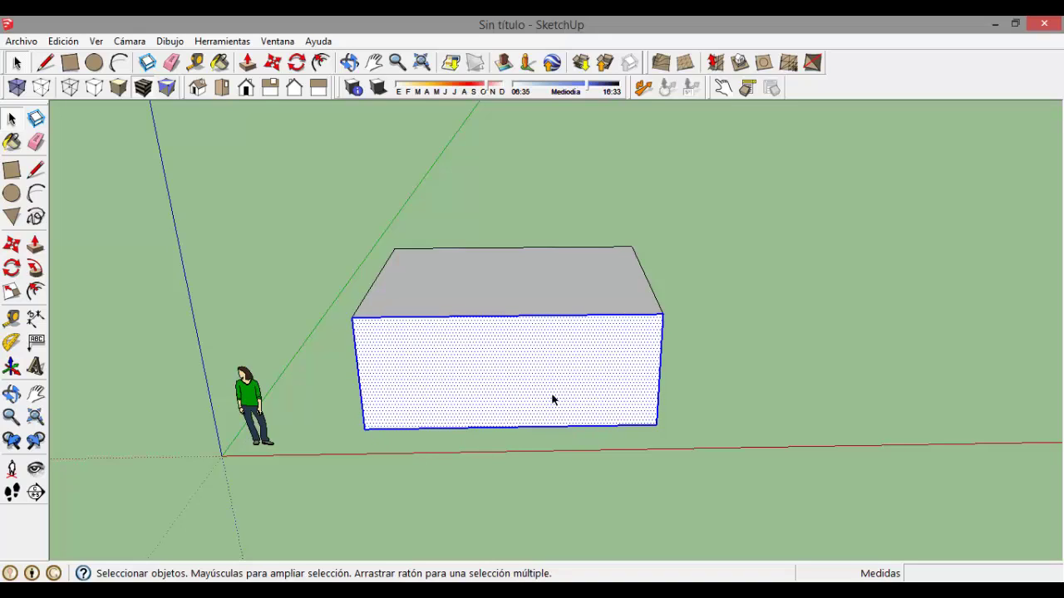
left_click(263, 245)
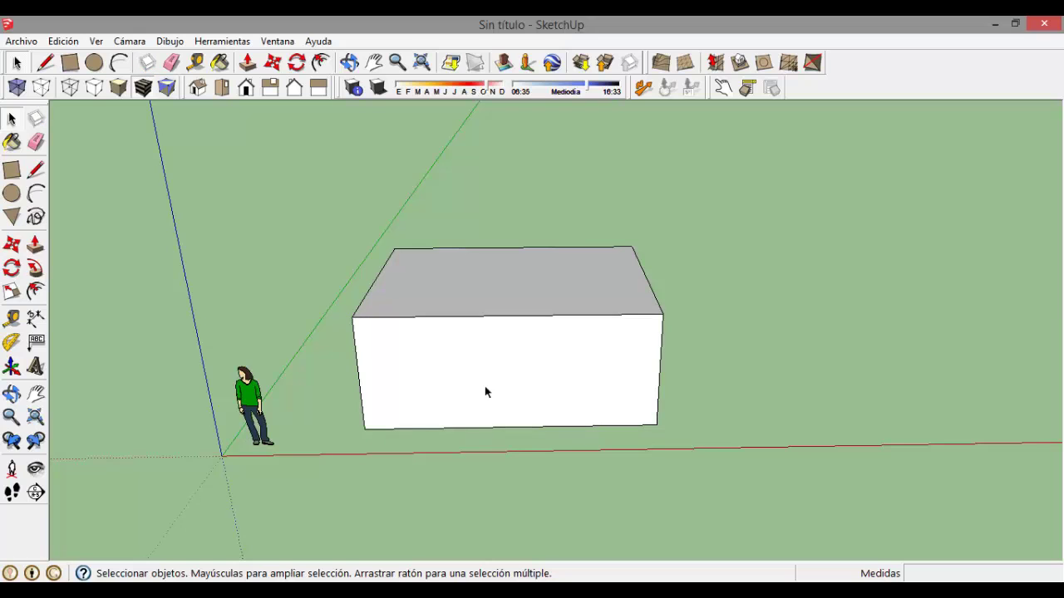
Step: Select the entire box with all its connected faces and edges, and inspect it from another angle
triple_click(485, 368)
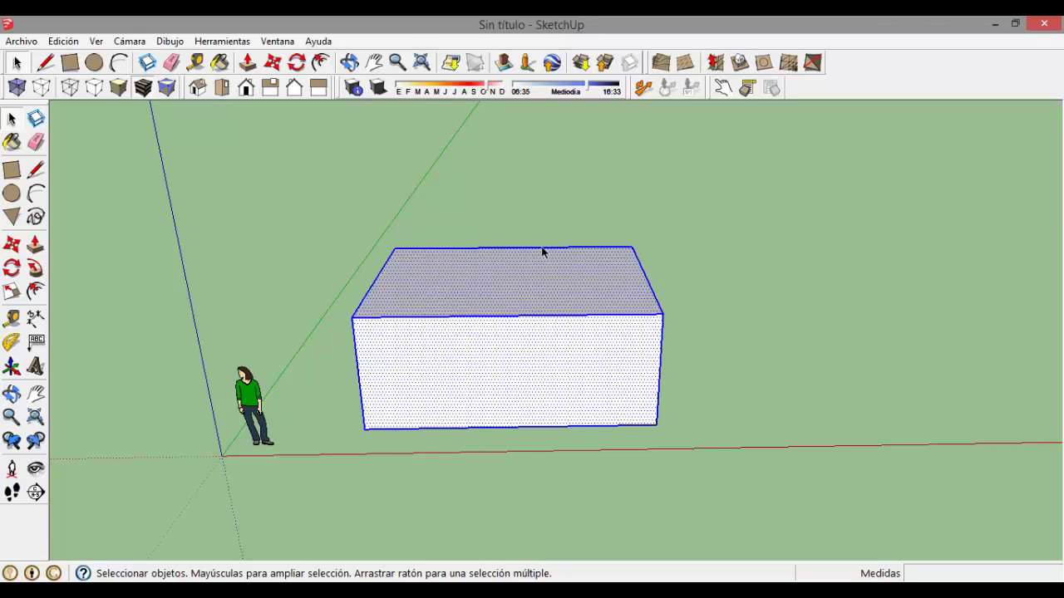
left_click(349, 63)
mouse_move(418, 368)
left_mouse_down()
mouse_move(554, 168)
mouse_move(581, 356)
mouse_move(560, 294)
mouse_move(624, 264)
mouse_move(723, 427)
mouse_move(629, 388)
mouse_move(608, 278)
mouse_move(541, 387)
mouse_move(482, 378)
mouse_move(612, 389)
mouse_move(473, 396)
mouse_move(690, 444)
mouse_move(440, 316)
mouse_move(726, 391)
mouse_move(604, 394)
mouse_move(601, 407)
mouse_move(573, 345)
mouse_move(440, 486)
mouse_move(596, 309)
mouse_move(415, 457)
mouse_move(620, 388)
left_mouse_up()
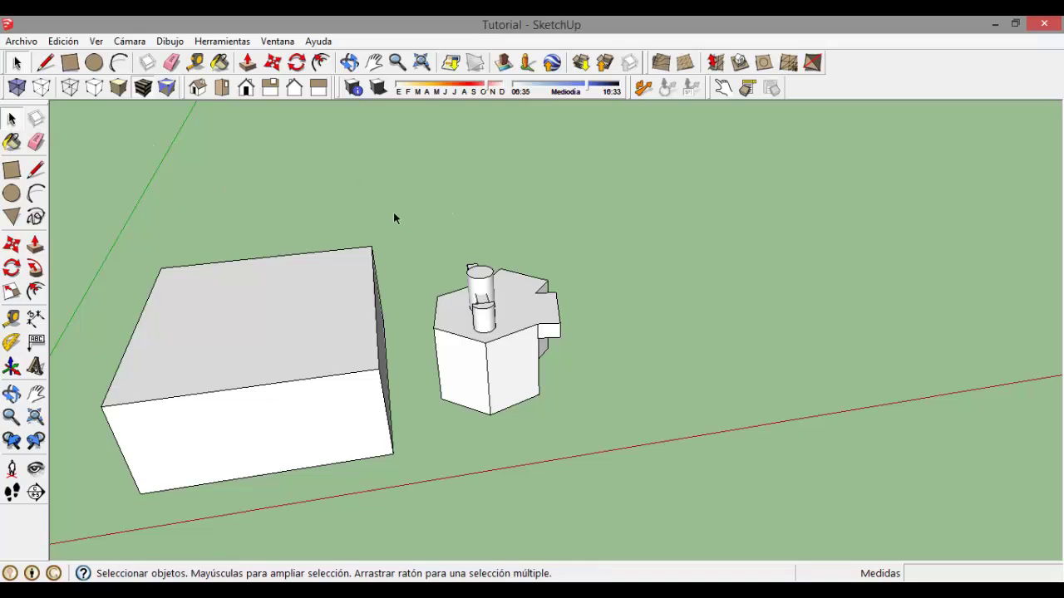
Step: Select only the fully enclosed cylinders on the irregular prism with a window, inspect the selection, and clear it
left_click_drag(443, 285, 517, 372)
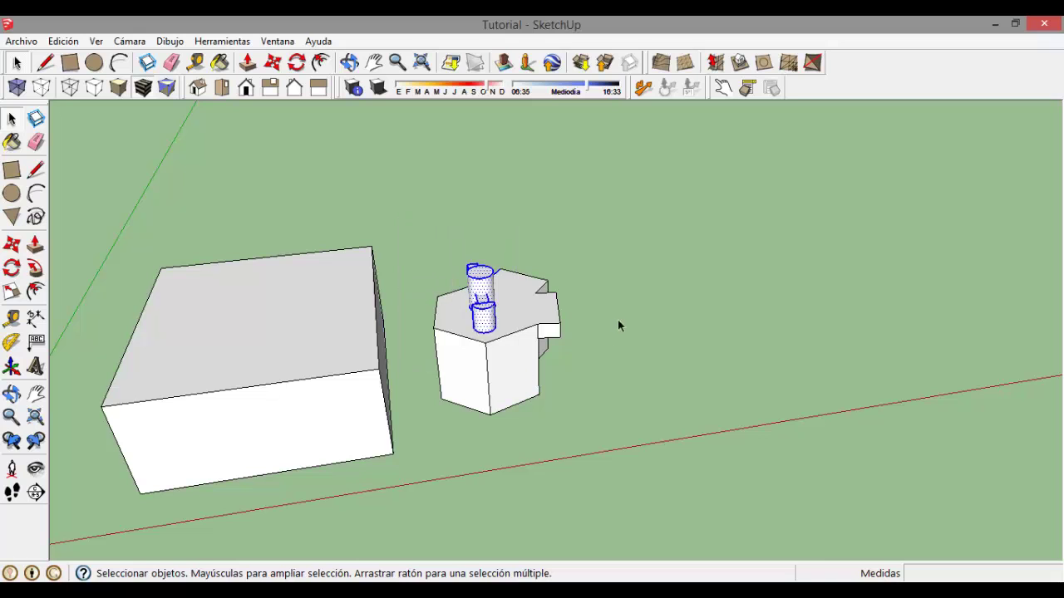
left_click(349, 62)
left_click_drag(466, 158, 52, 478)
key("space")
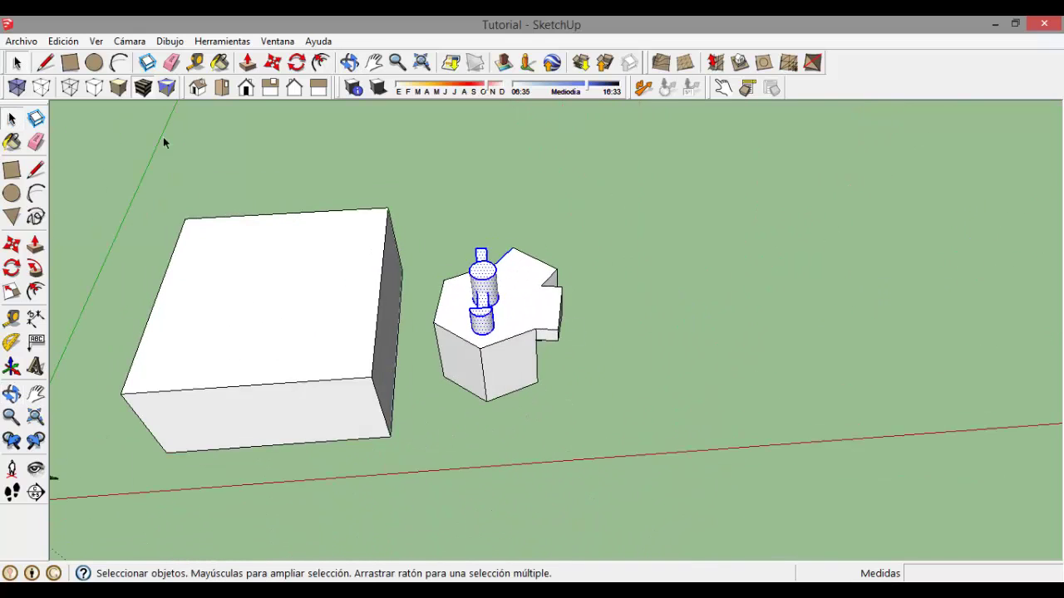
left_click(220, 150)
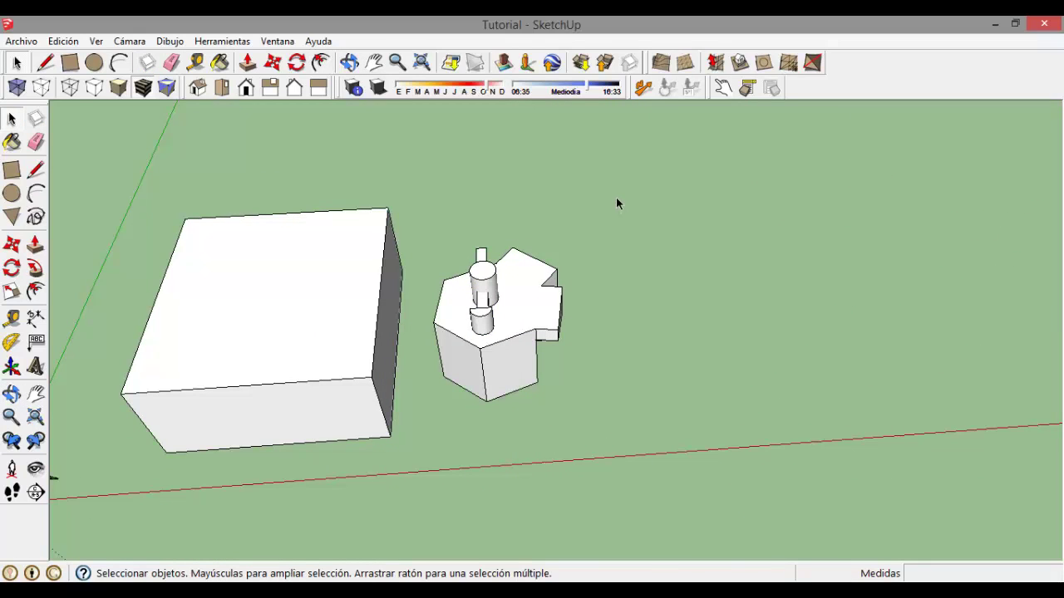
Step: Select the faces and edges of the irregular prism and its cylinder that a crossing window touches, and inspect the selection
left_click_drag(566, 261, 477, 387)
mouse_move(500, 426)
left_mouse_down()
mouse_move(487, 430)
mouse_move(541, 421)
mouse_move(491, 413)
left_mouse_up()
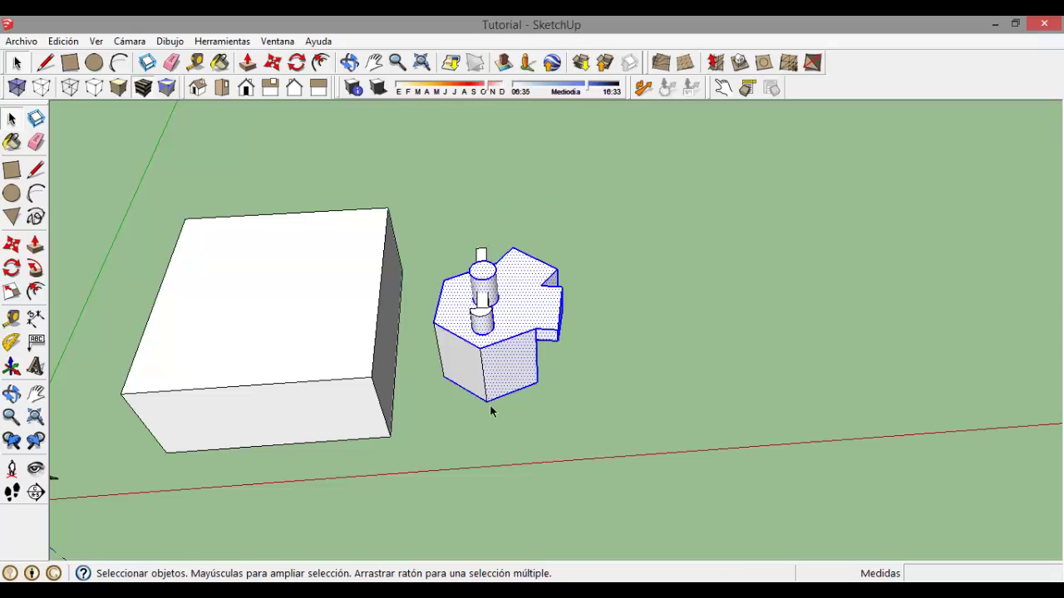
left_click(349, 63)
left_click_drag(408, 147, 446, 168)
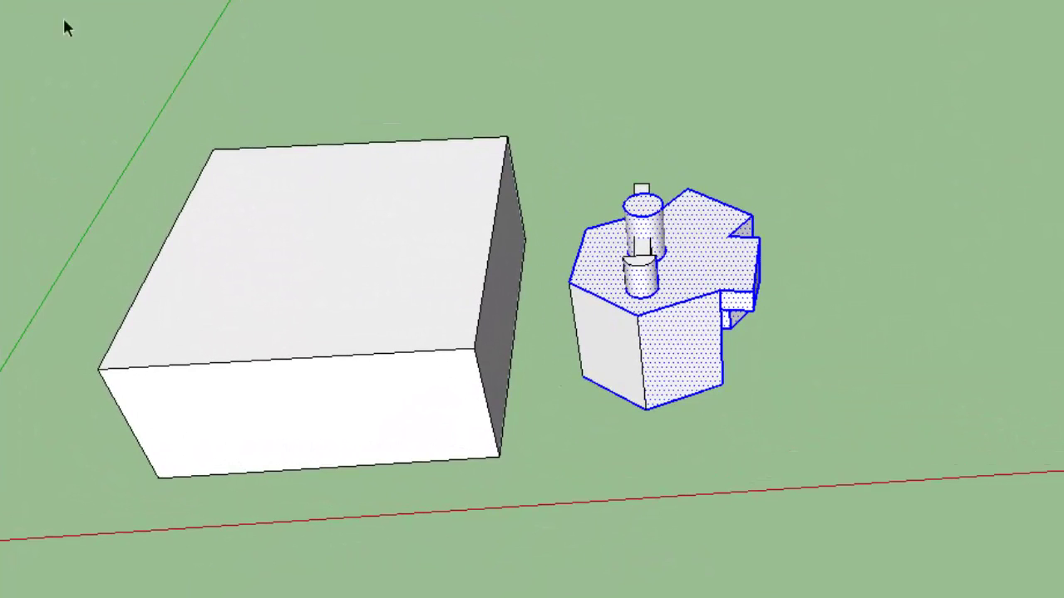
Step: Draw an enclosing selection window around the cylinders and a crossing window around the whole irregular prism
left_click_drag(549, 79, 703, 344)
left_click_drag(820, 124, 556, 426)
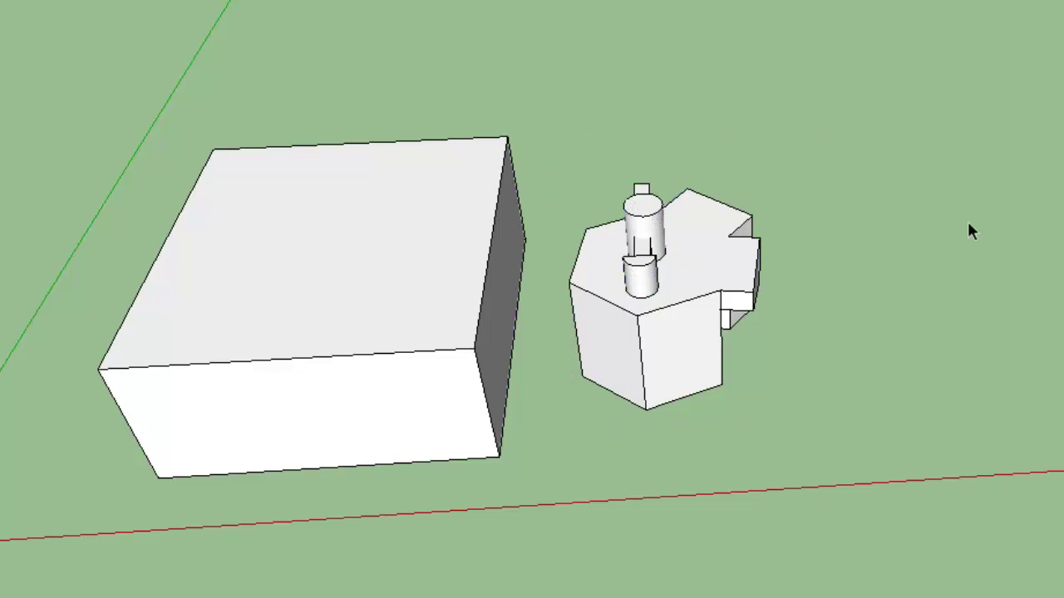
Step: Select the entire large box with all its connected faces and edges, and inspect it from above
left_click(323, 389)
double_click(324, 389)
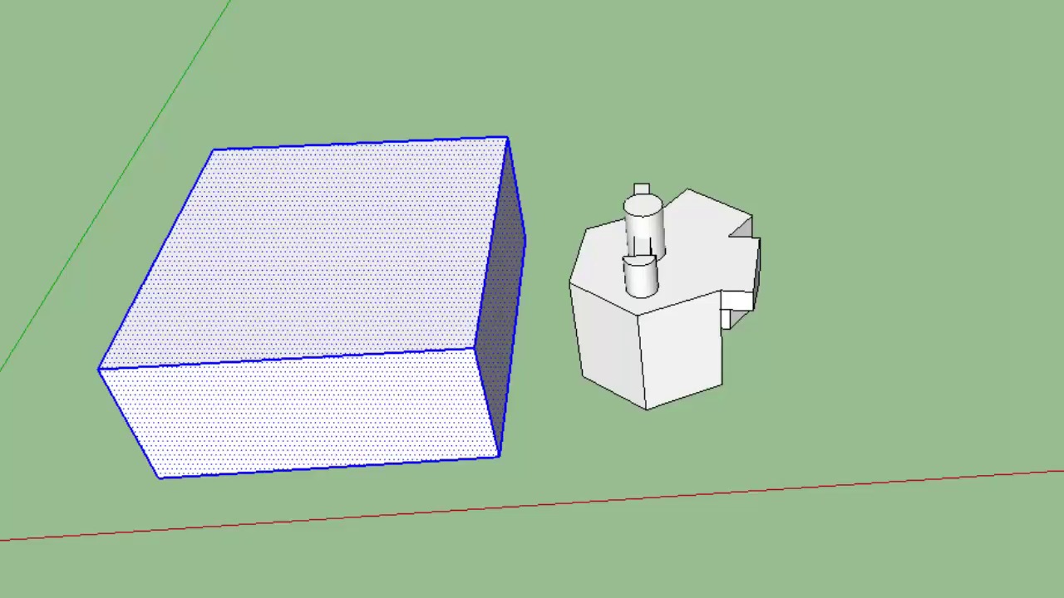
mouse_move(500, 20)
middle_mouse_down()
mouse_move(717, 279)
mouse_move(701, 286)
middle_mouse_up()
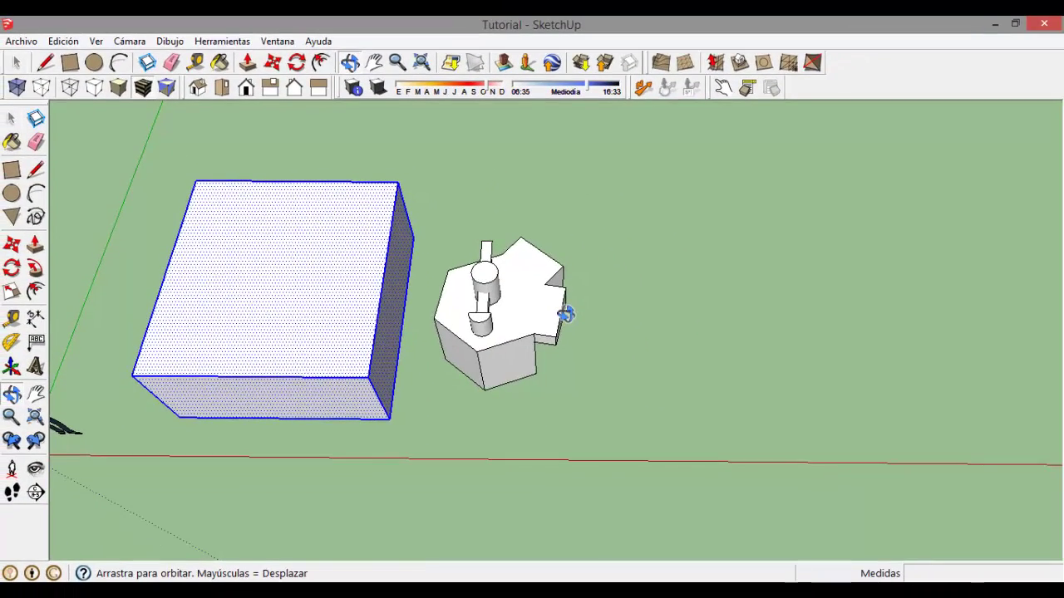
left_click_drag(565, 314, 563, 266)
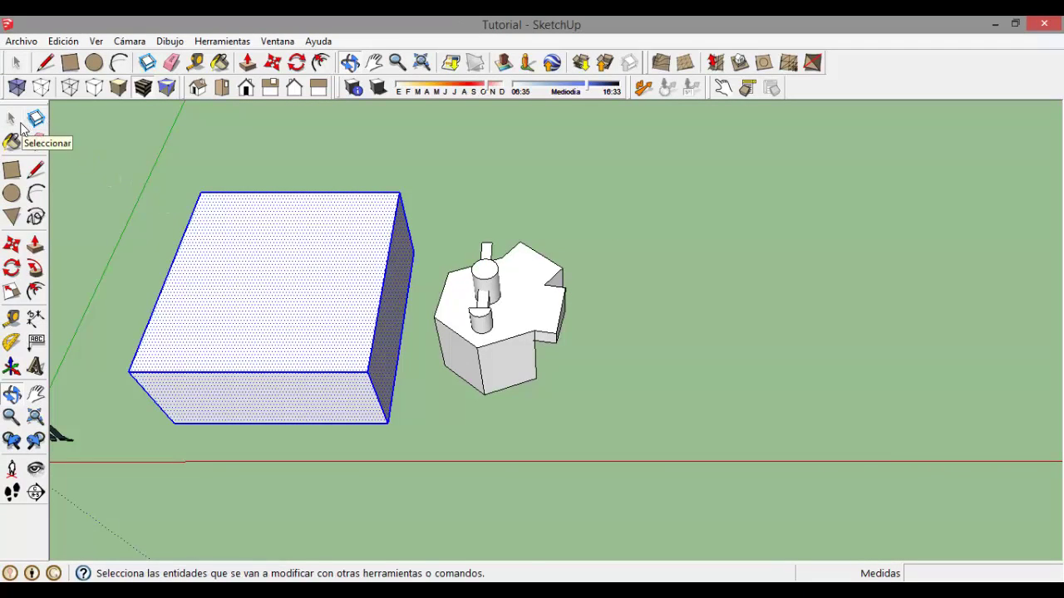
Step: Draw a crossing selection window over the irregular prism
left_click(11, 118)
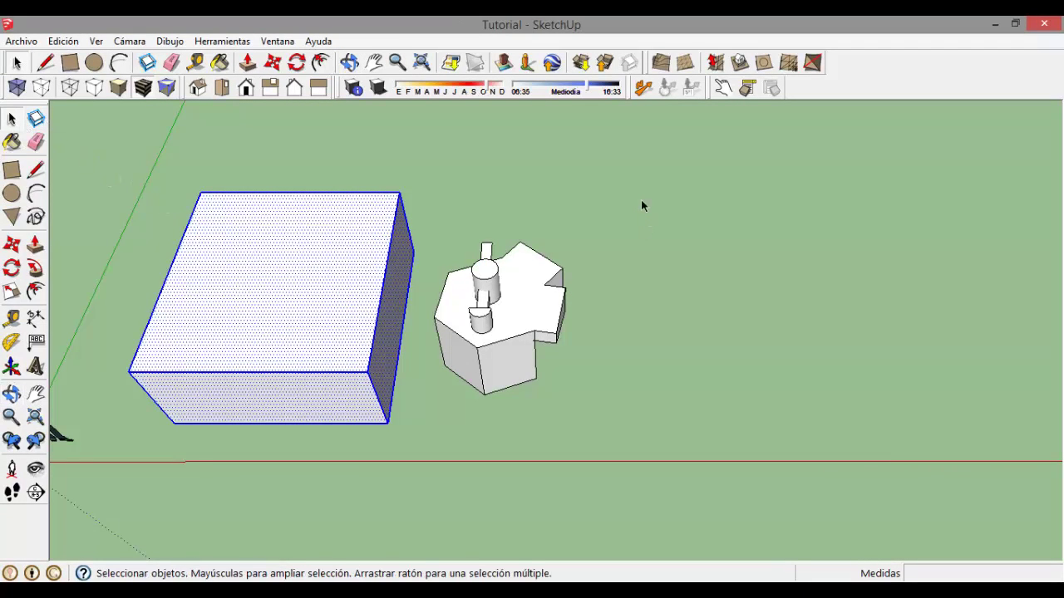
left_click_drag(635, 205, 549, 295)
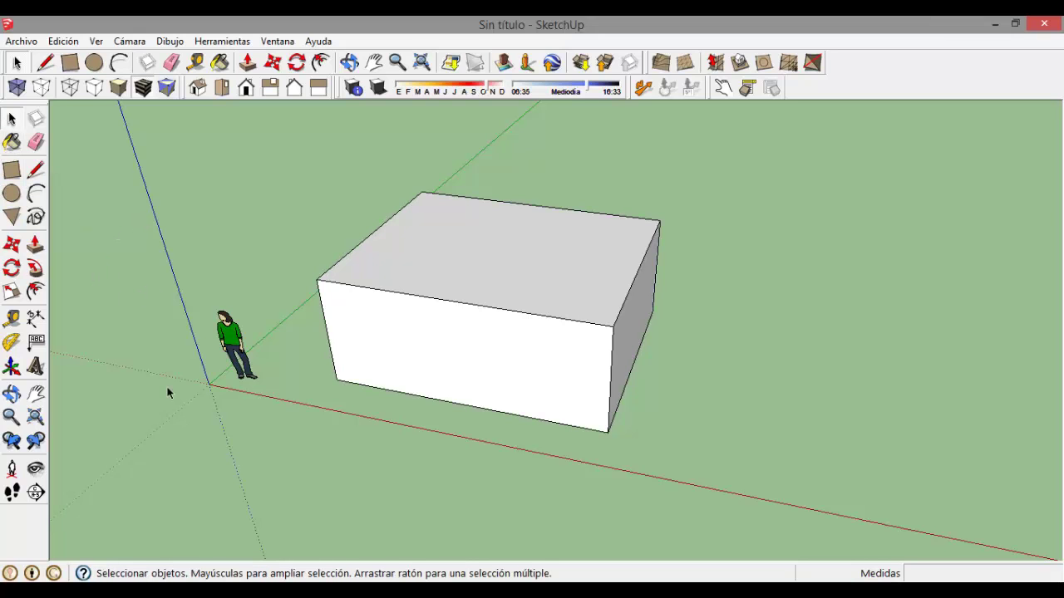
Step: Move the standing human figure upward, parallel to the blue axis
left_click(234, 347)
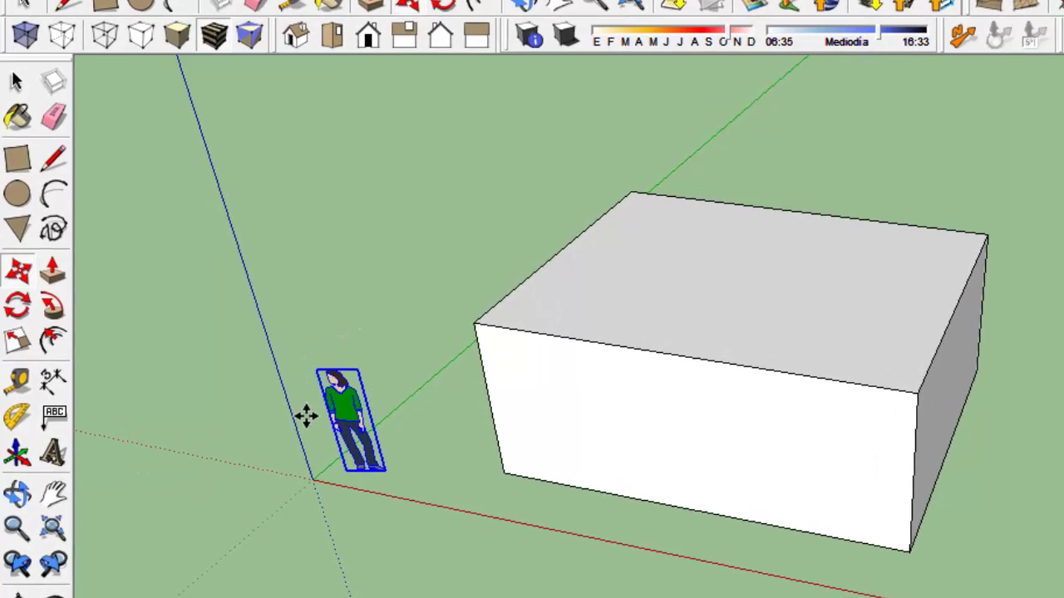
left_click(349, 413)
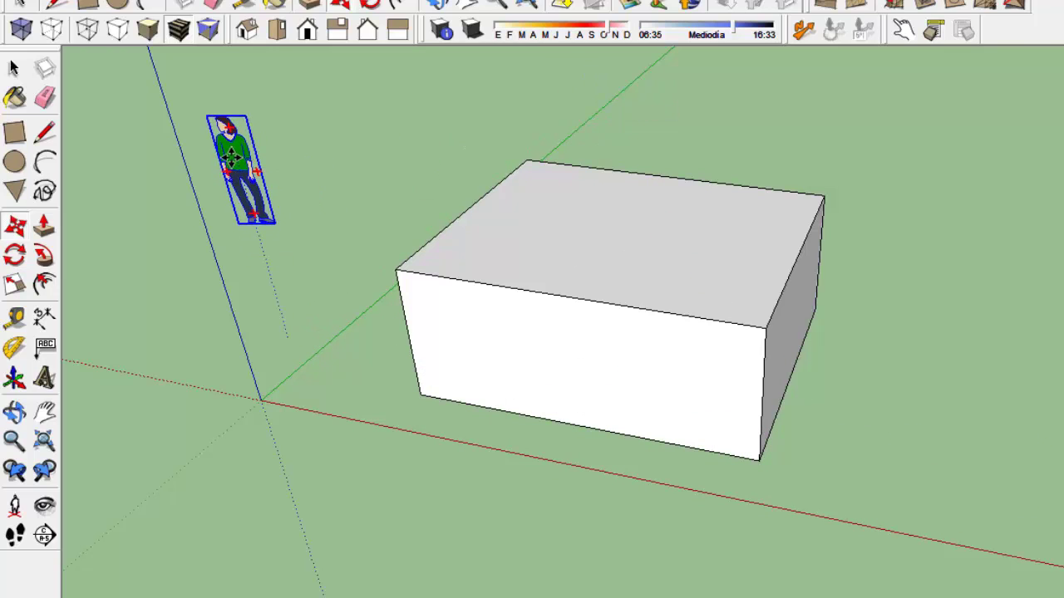
left_click(236, 177)
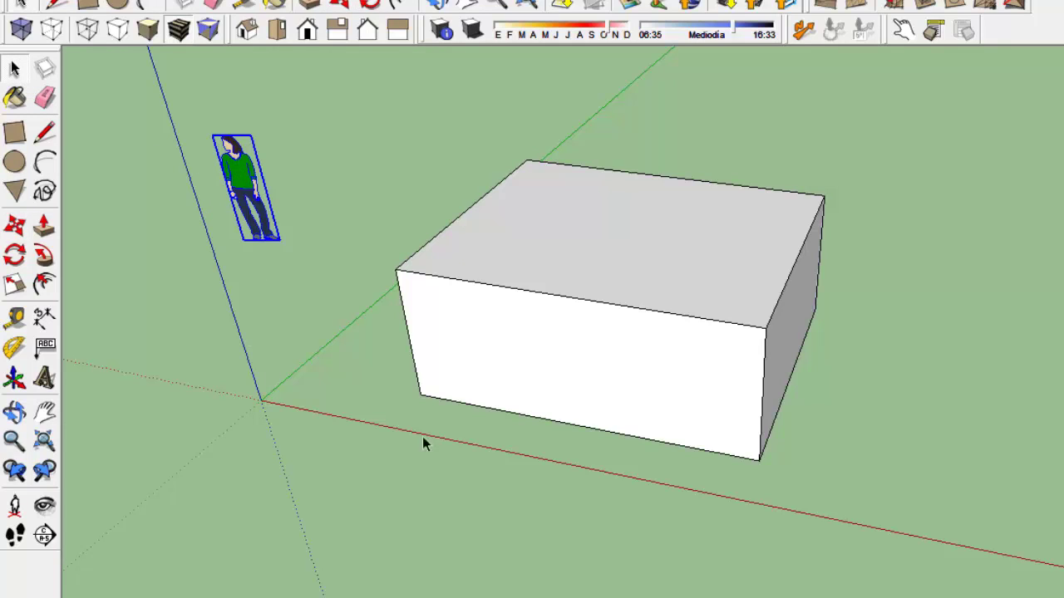
Step: Try moving the box's top face to skew the attached sides, and undo the move
left_click(687, 247)
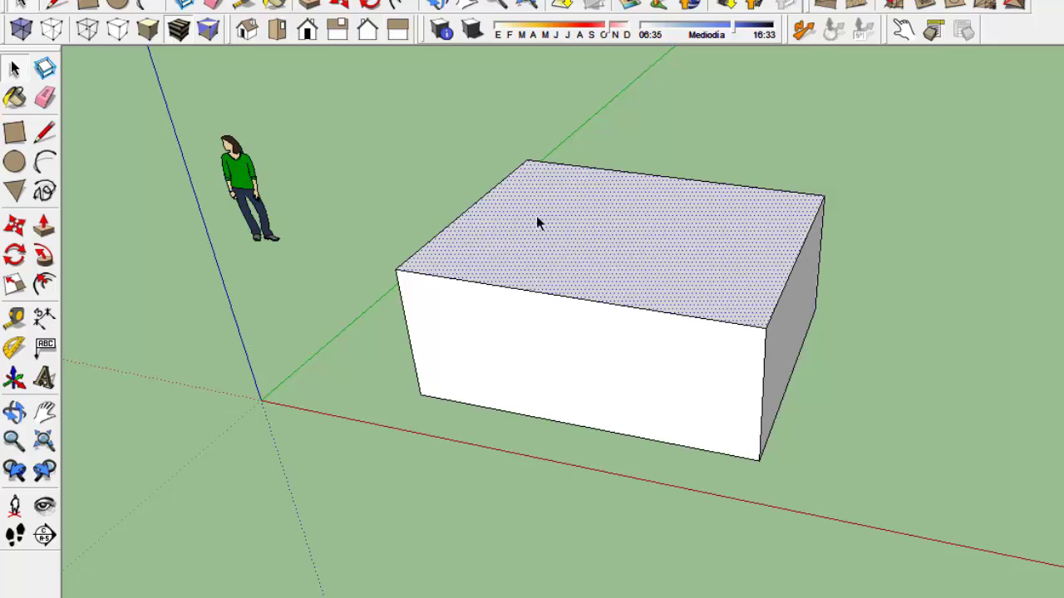
left_click(15, 226)
left_click_drag(553, 242, 755, 295)
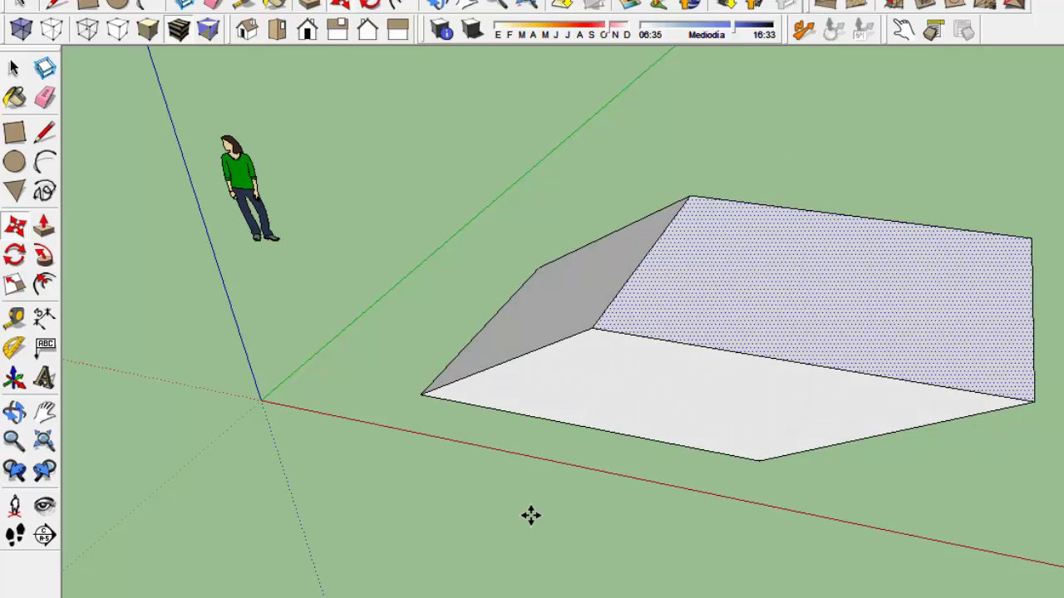
key("ctrl+z")
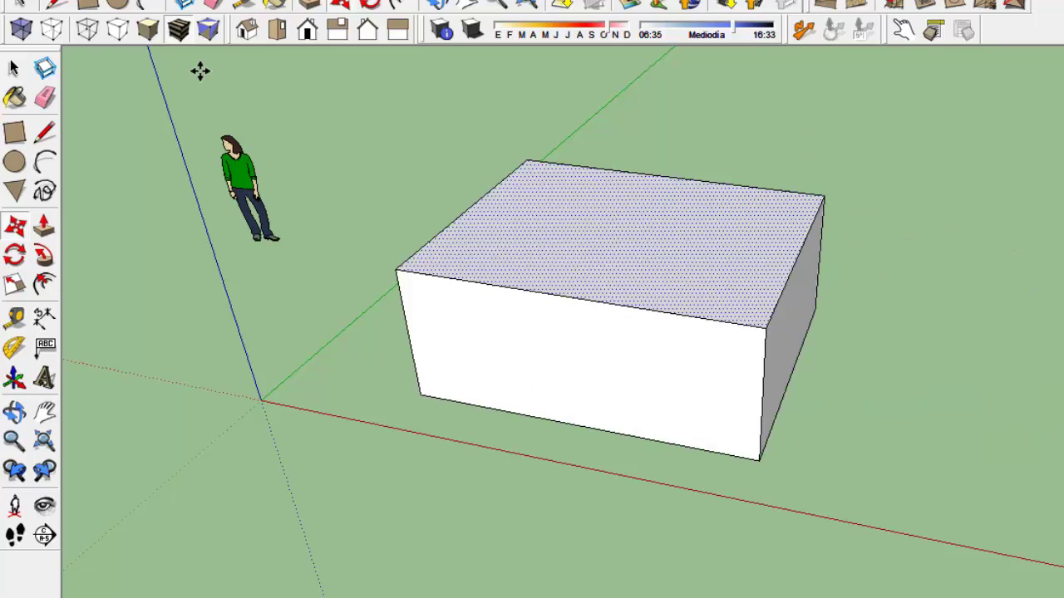
Step: Move the bottom edge of the box's shaded end face outward so that the end slopes
left_click(16, 72)
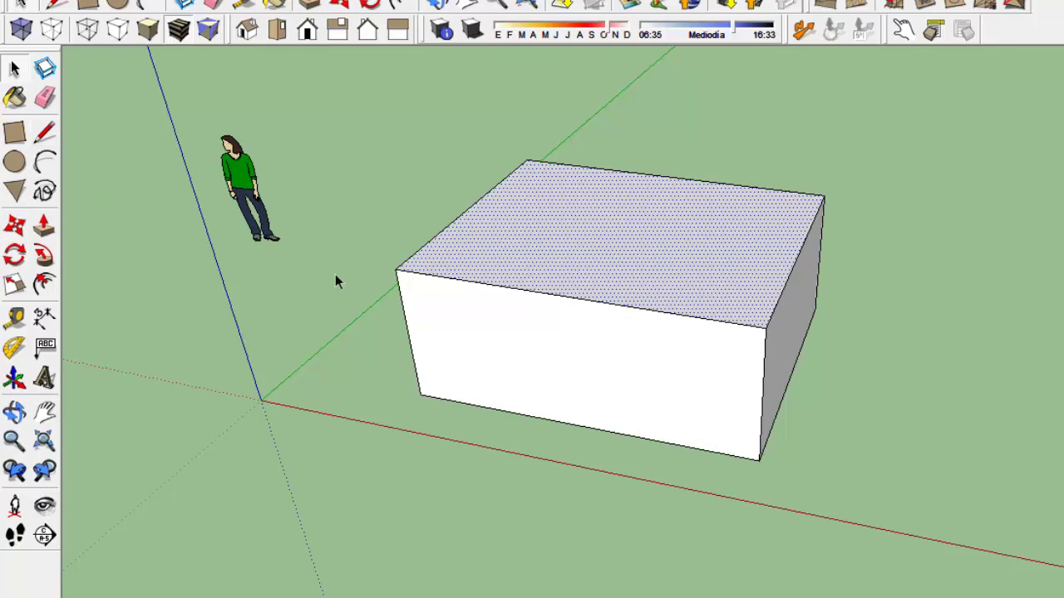
left_click(775, 421)
left_click(15, 225)
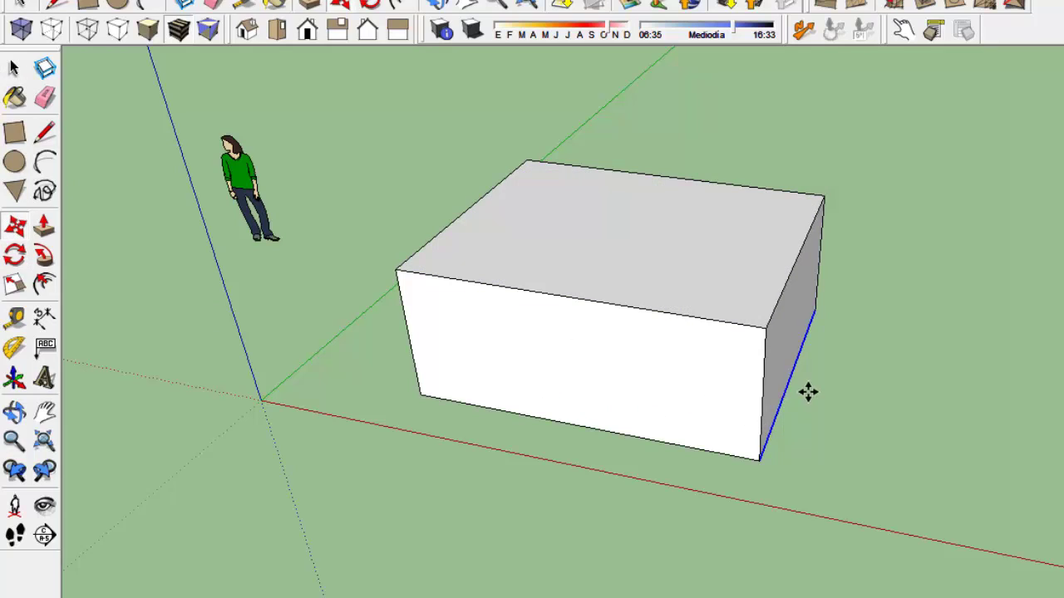
left_click_drag(790, 384, 928, 409)
key("space")
Step: Move the box's upper front edge outward to slant the front face, and undo both edge moves
left_click(633, 308)
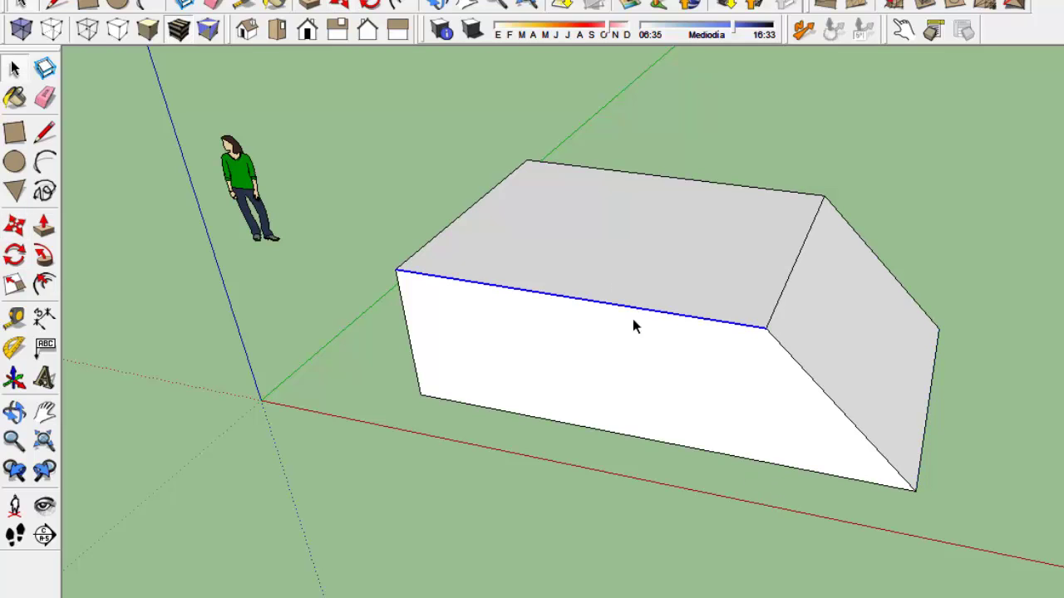
left_click(14, 225)
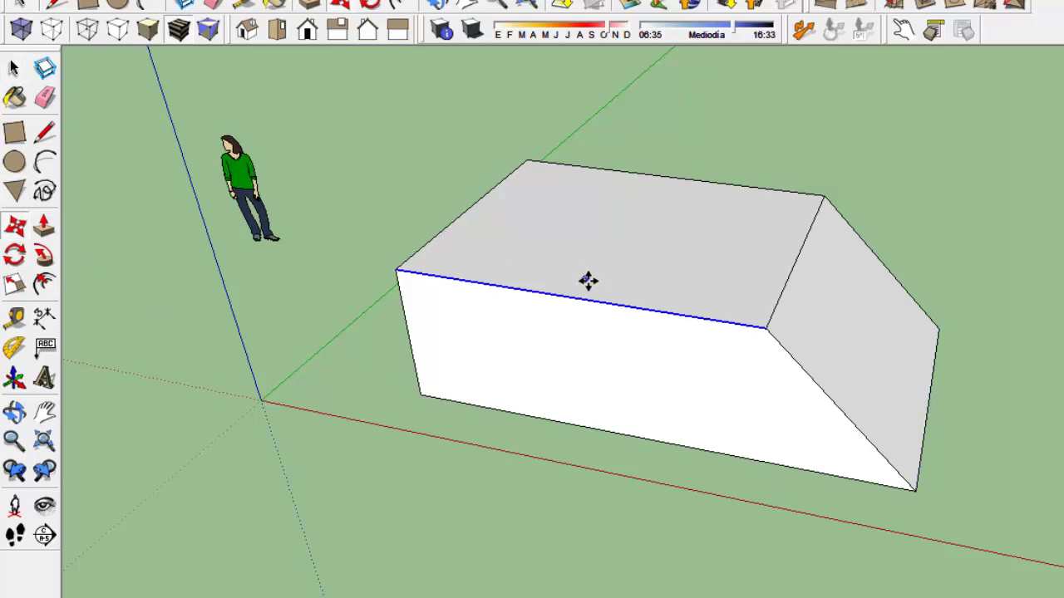
left_click_drag(582, 300, 542, 359)
left_click(436, 5)
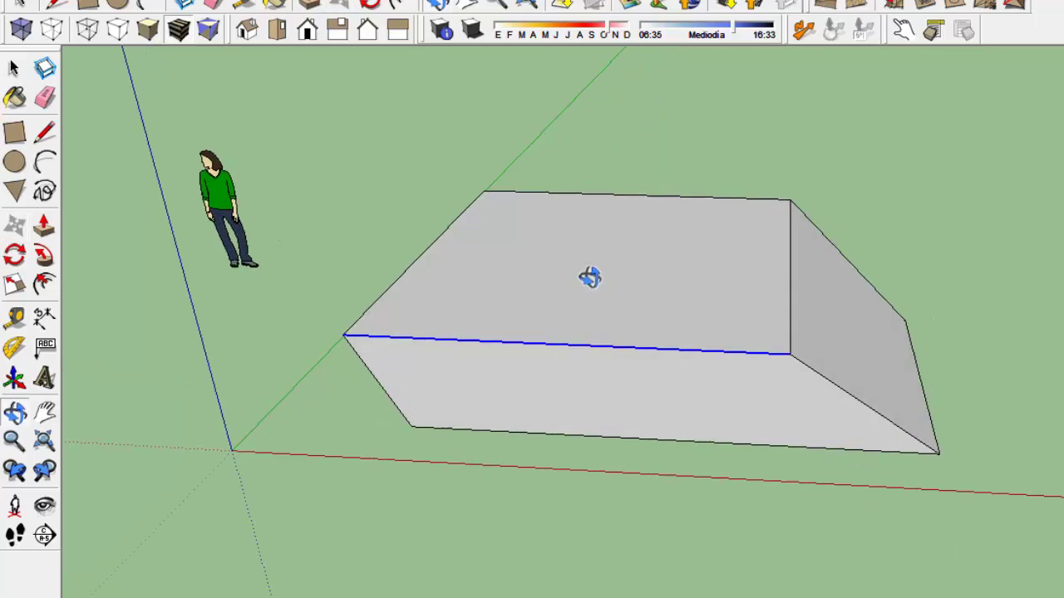
left_click_drag(590, 278, 461, 458)
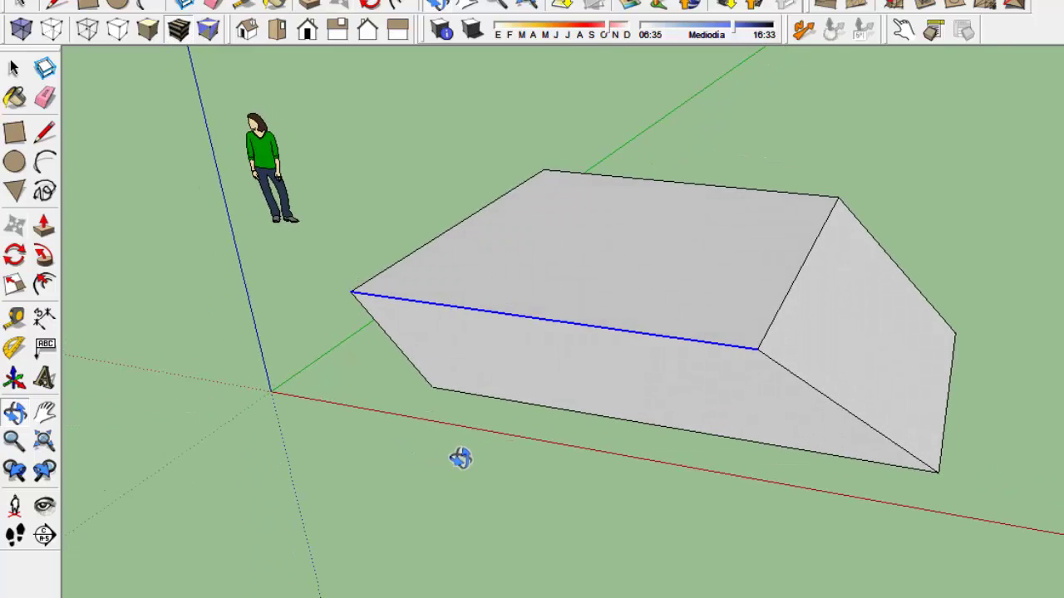
key("ctrl+z")
key("ctrl+z")
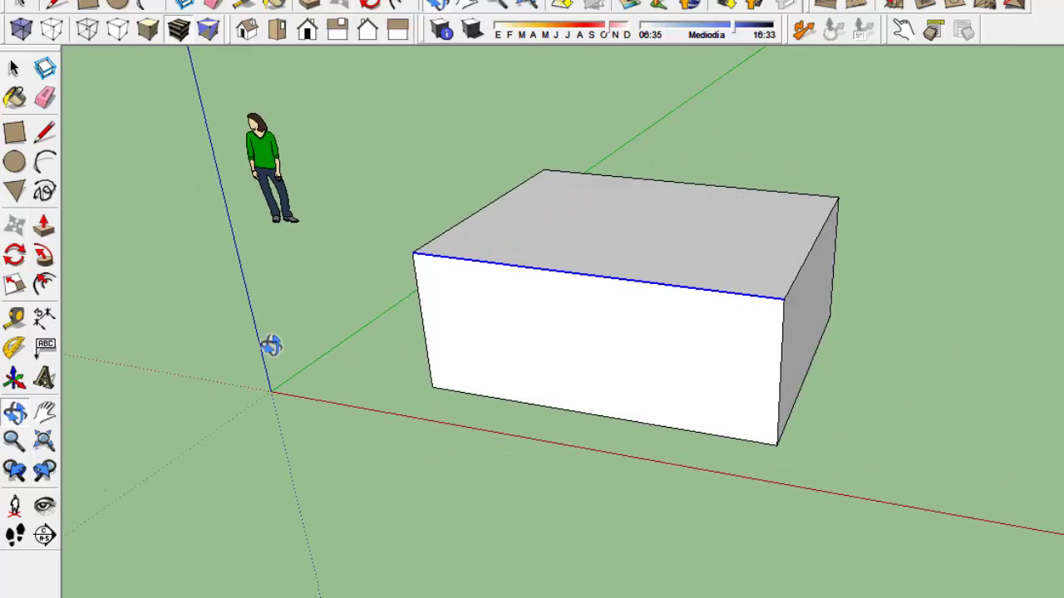
Step: Select the entire box with its connected faces and edges, and move it along the red axis away from the origin
left_click(14, 224)
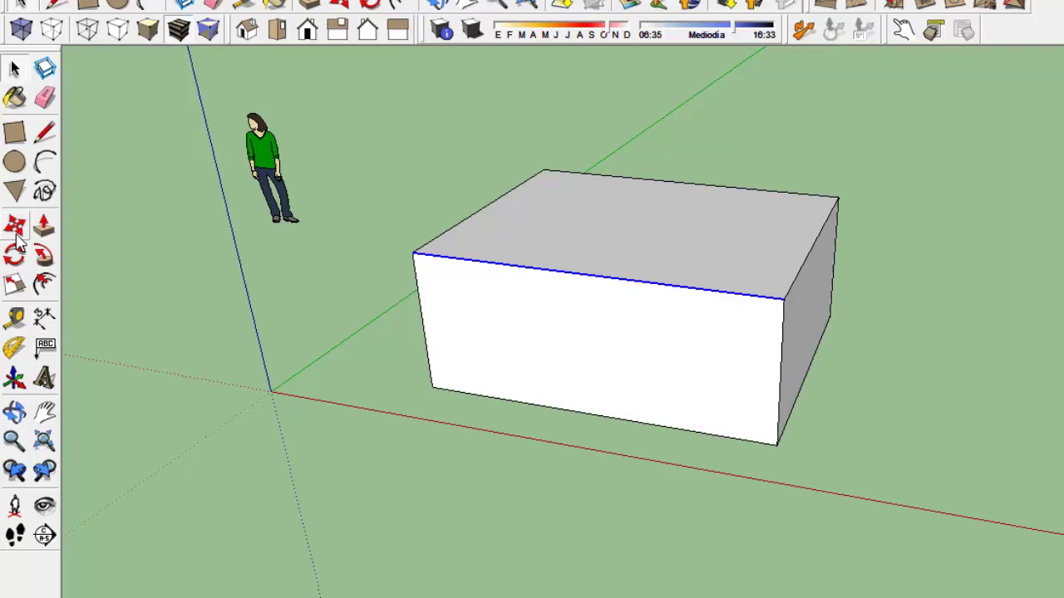
key("space")
key("o")
left_click_drag(537, 219, 566, 275)
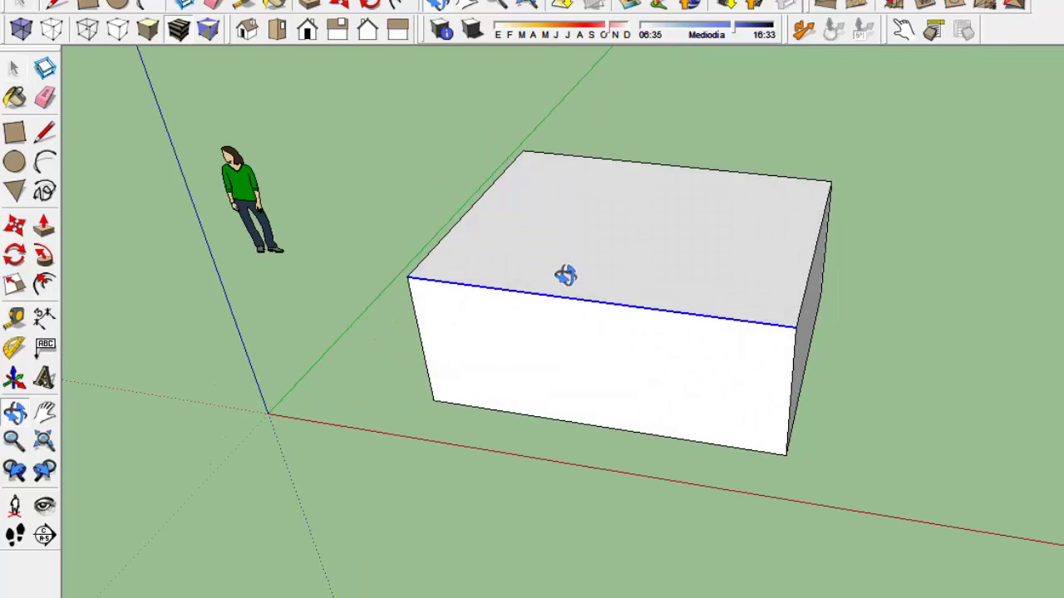
scroll(565, 275, "down", 4)
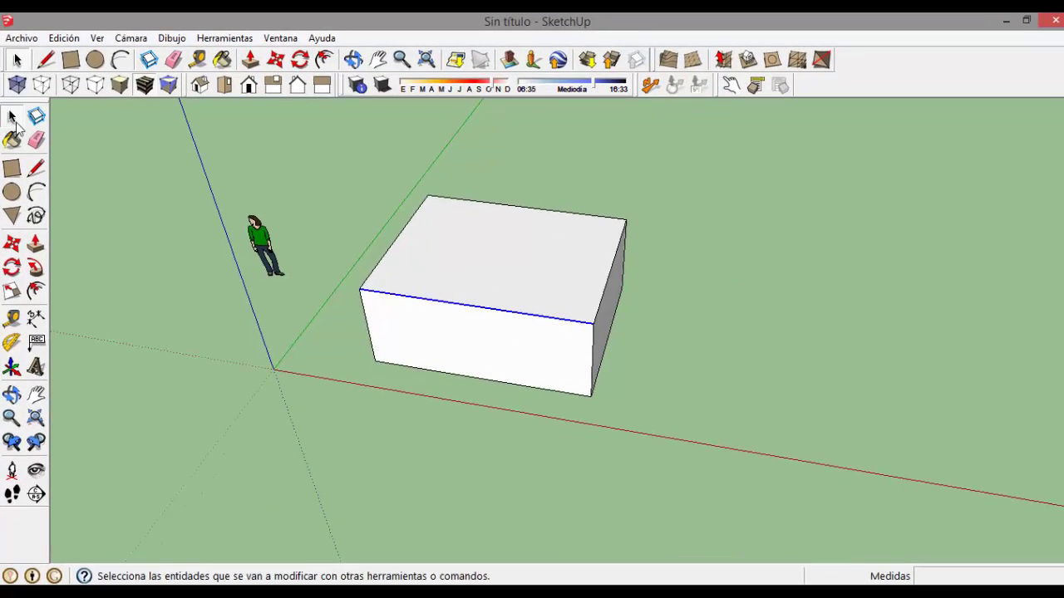
left_click(12, 117)
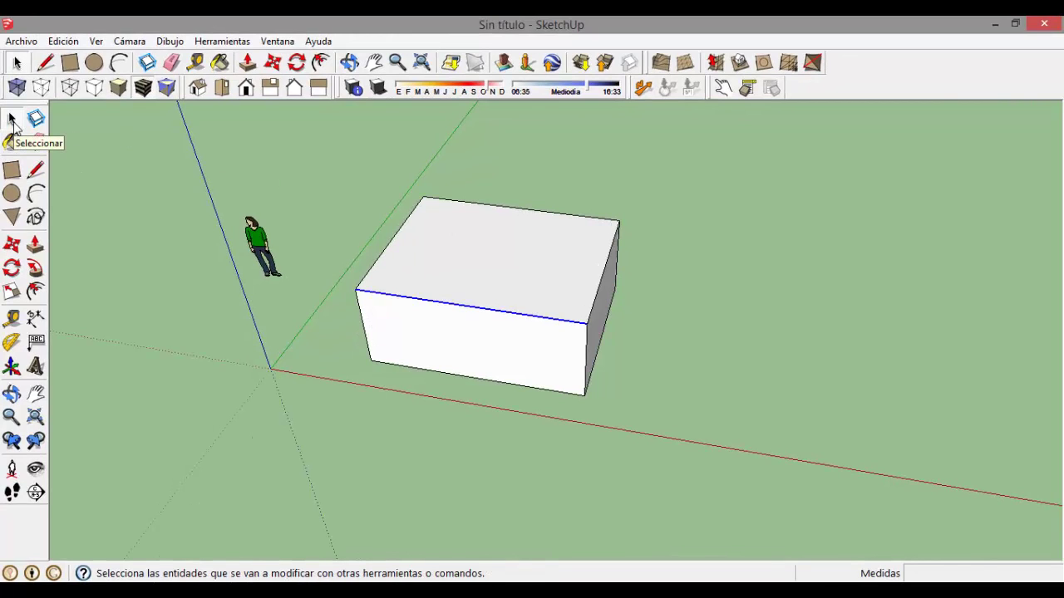
triple_click(474, 275)
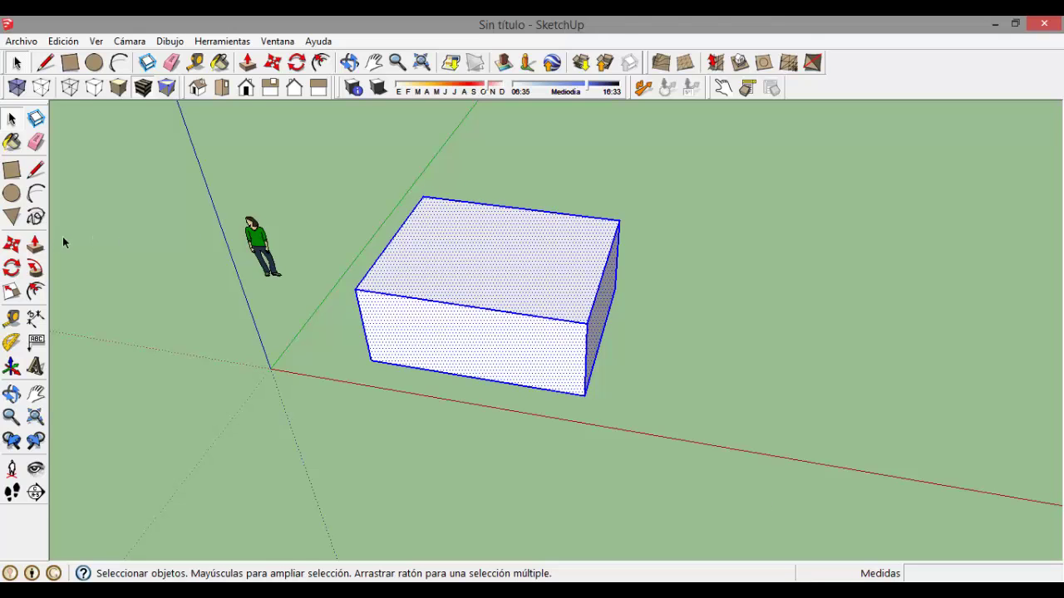
left_click(11, 247)
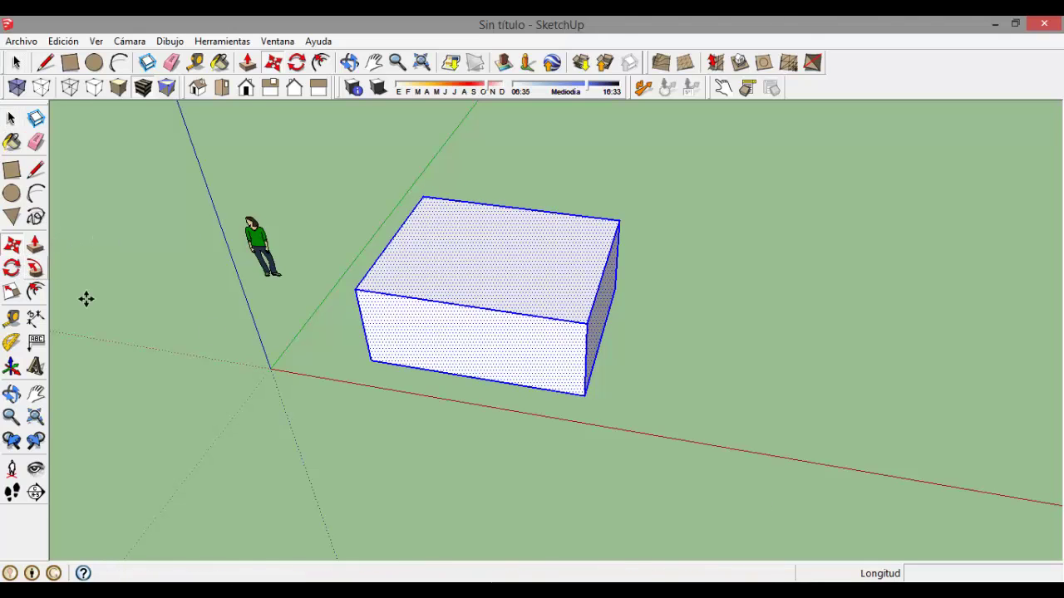
left_click(506, 282)
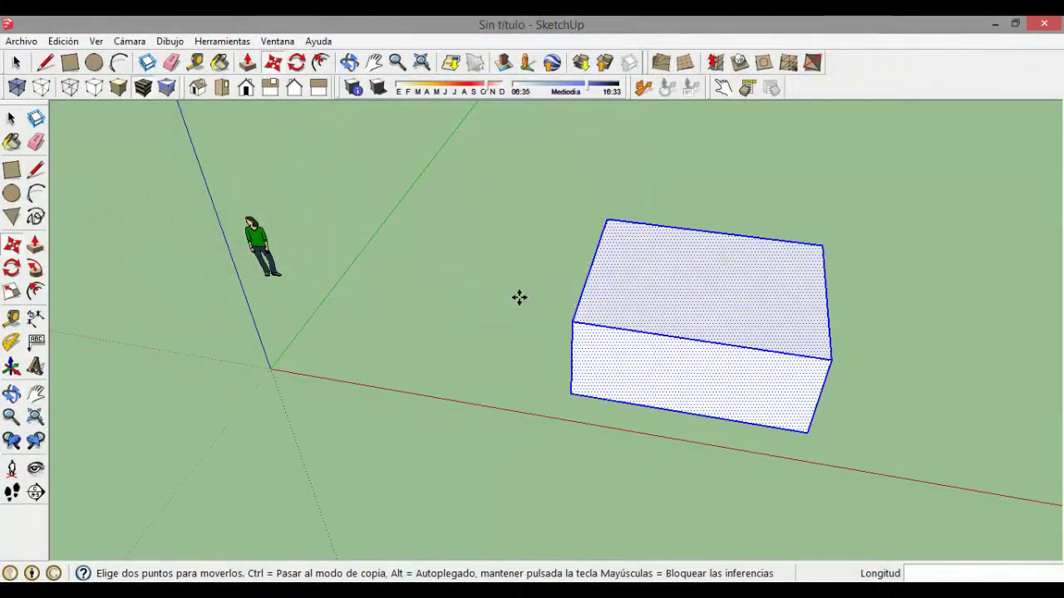
Step: Copy the human figure with Move, placing the duplicate about 2.82 m behind the original
key("space")
left_click(260, 271)
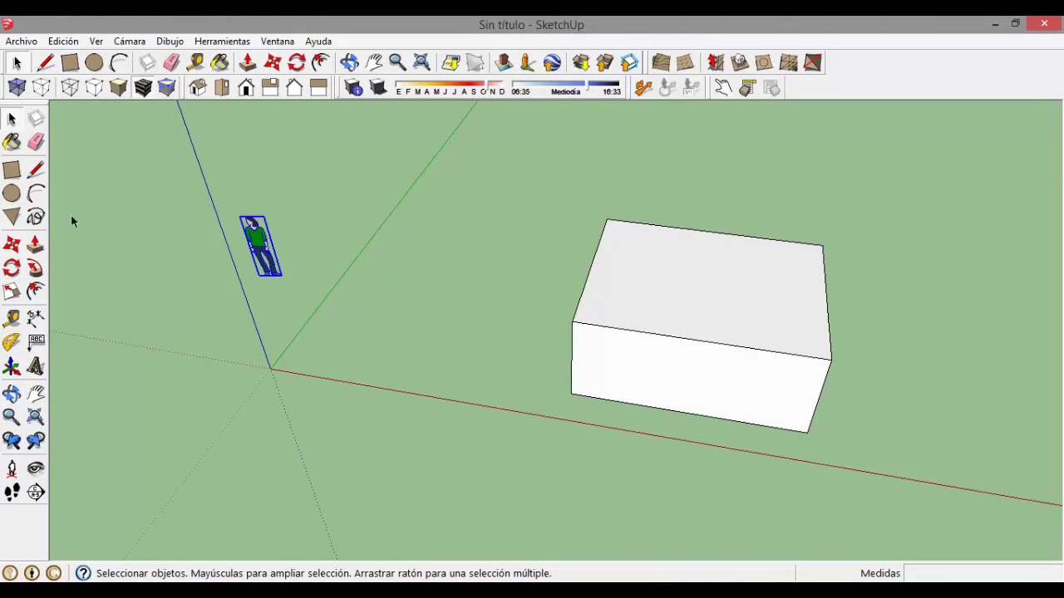
left_click(11, 245)
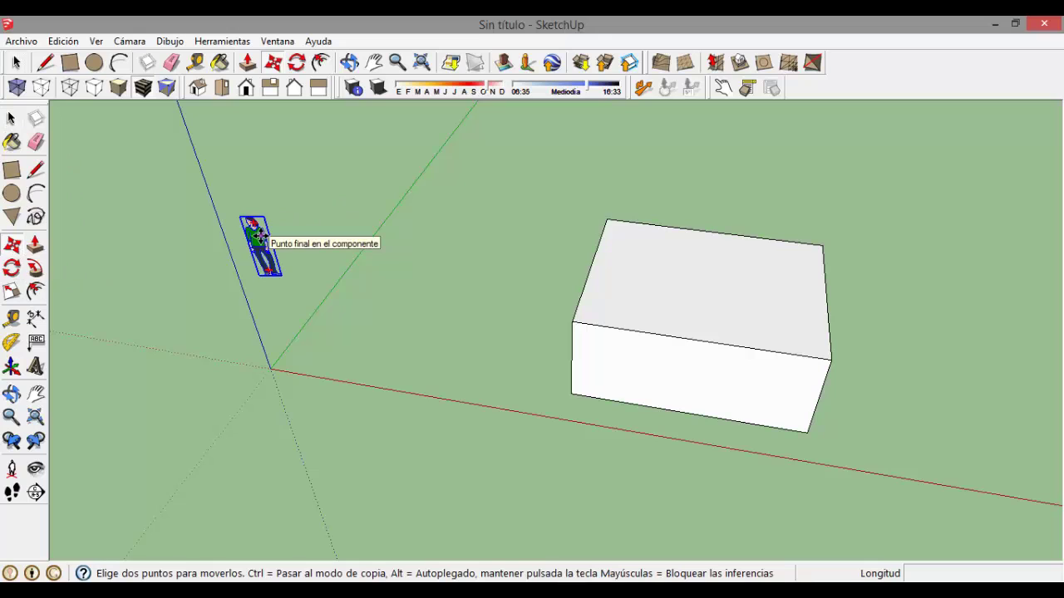
key("ctrl")
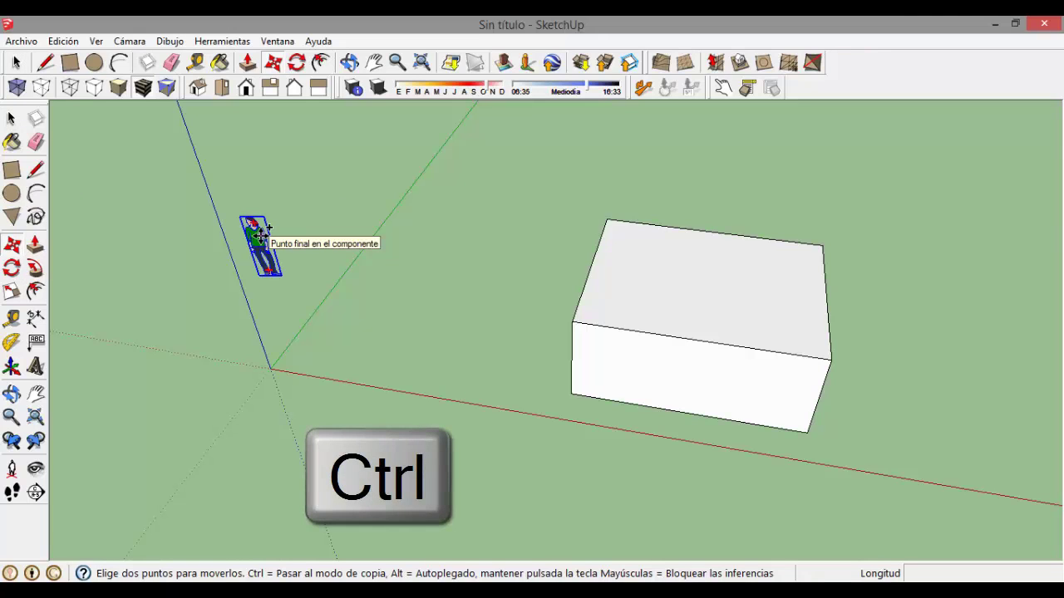
left_click(261, 236)
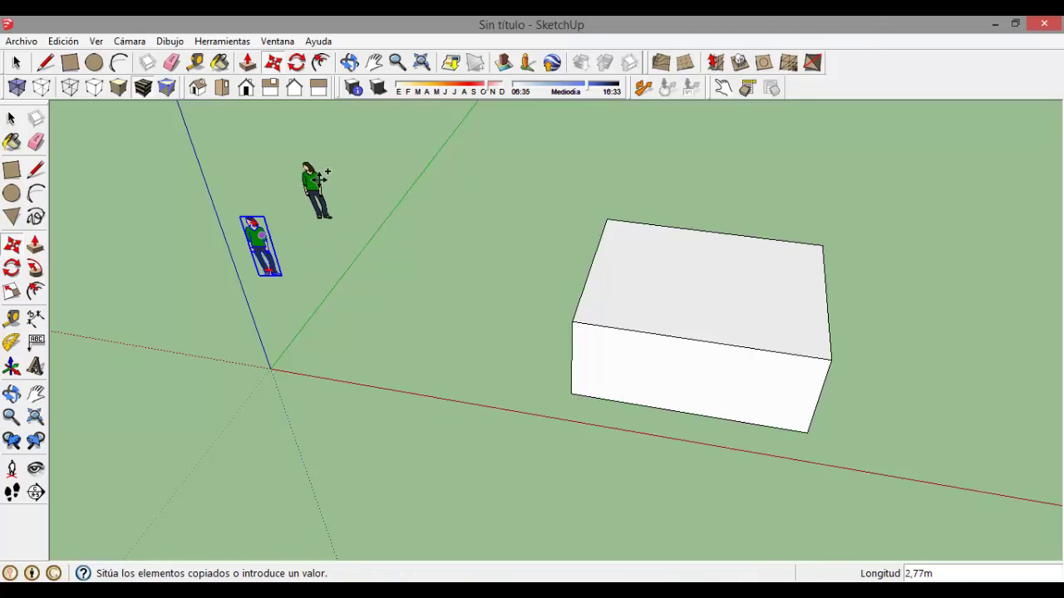
left_click(402, 276)
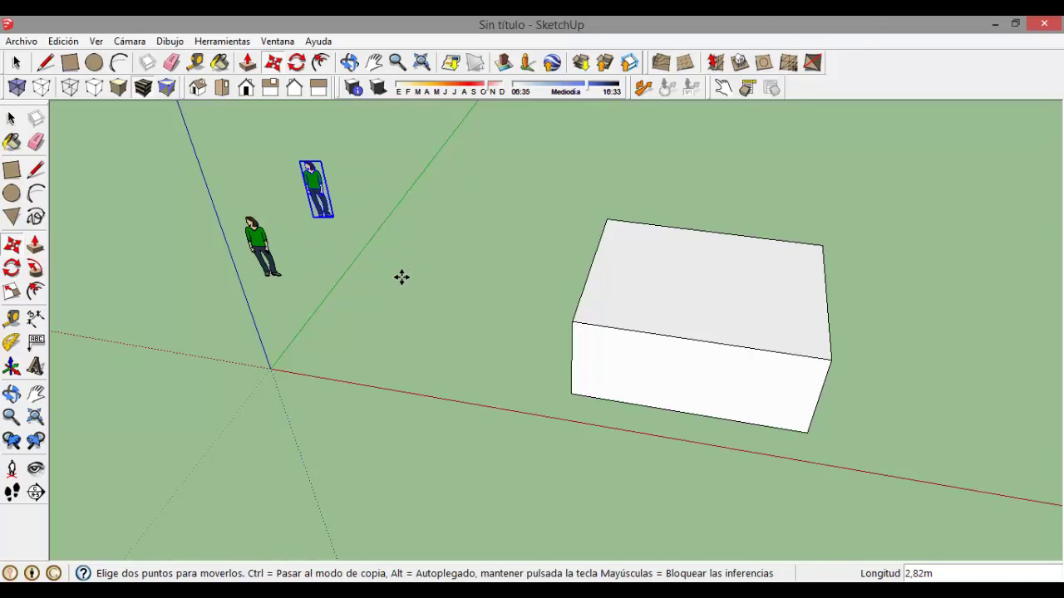
key("space")
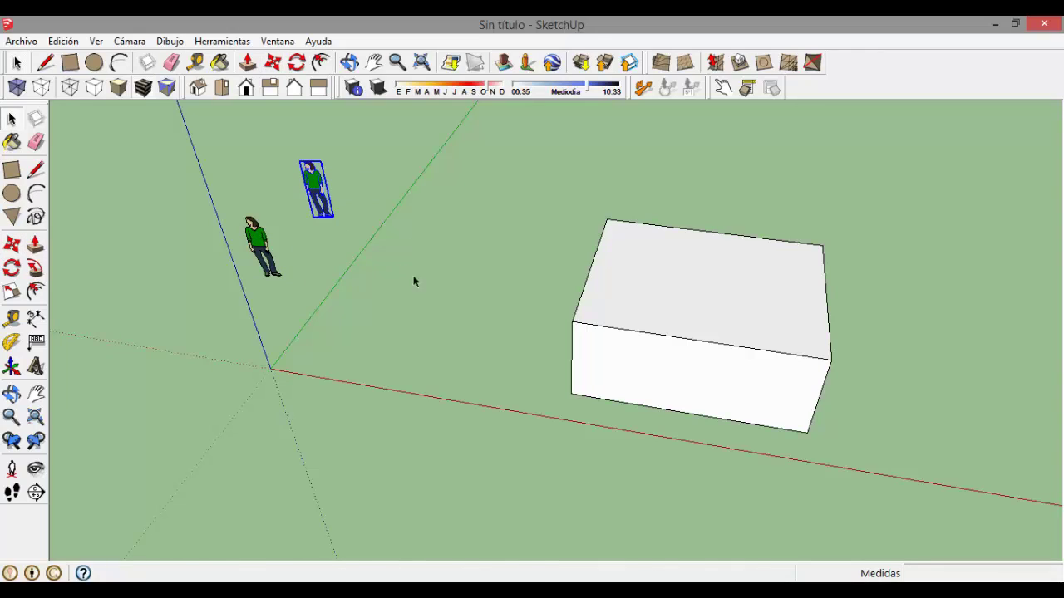
Step: Copy the box's top face with Move about 6.48 m along the red axis, toward the human figures
left_click(613, 284)
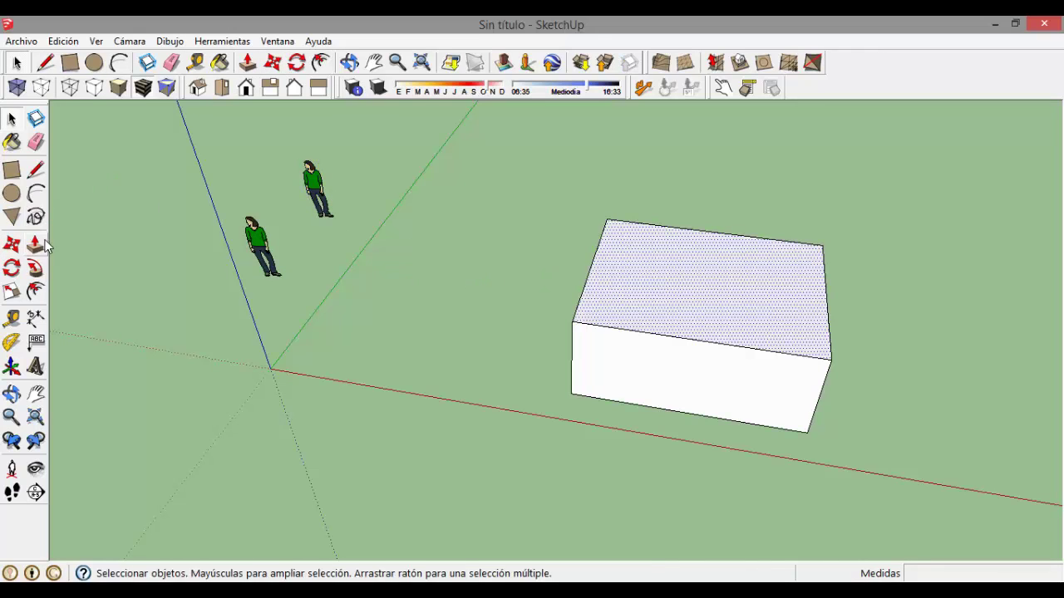
left_click(12, 244)
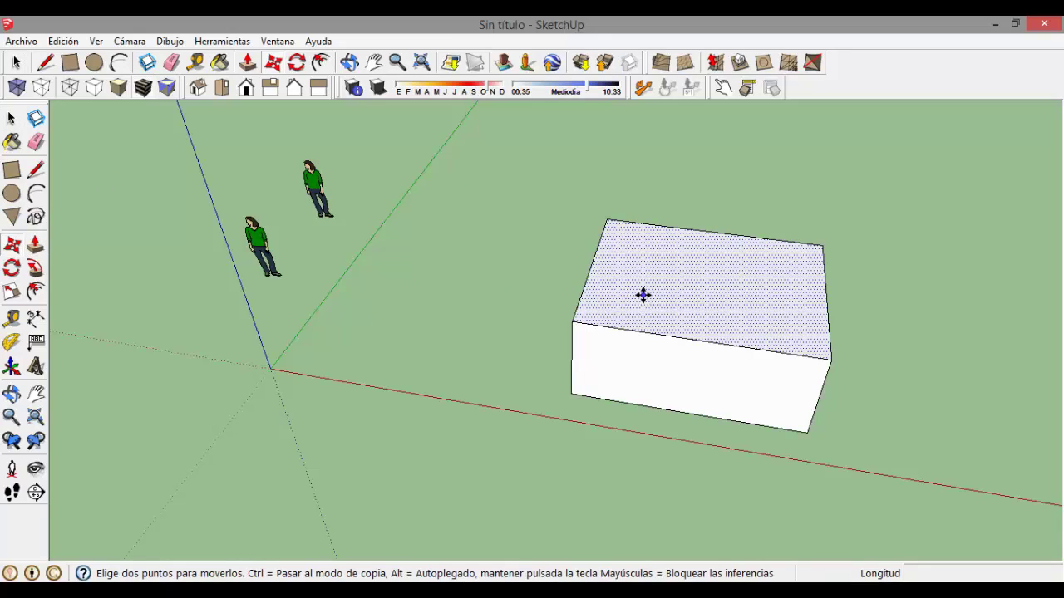
key("ctrl")
left_click(643, 295)
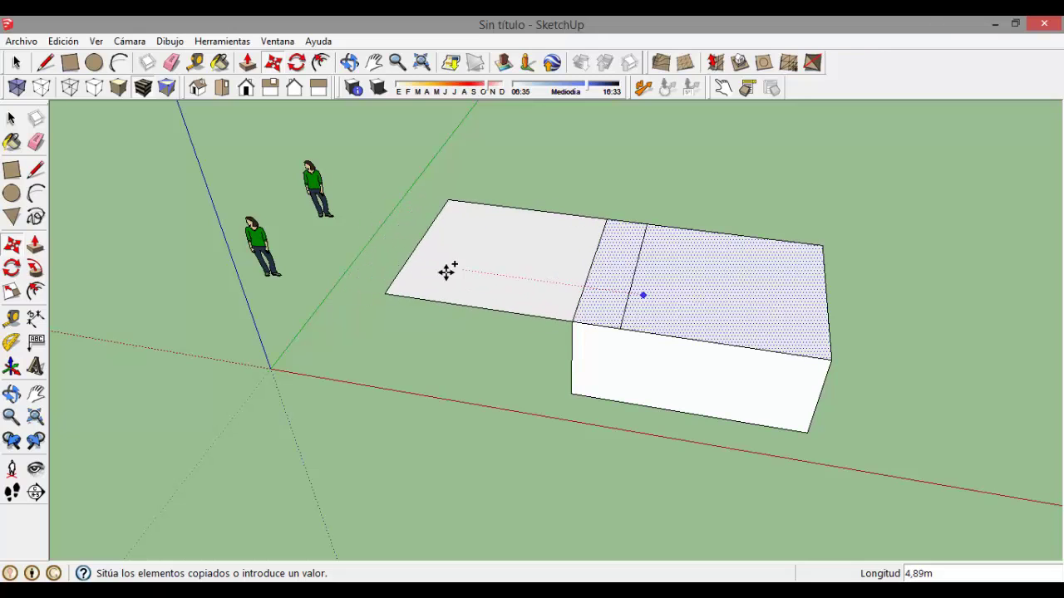
left_click(400, 264)
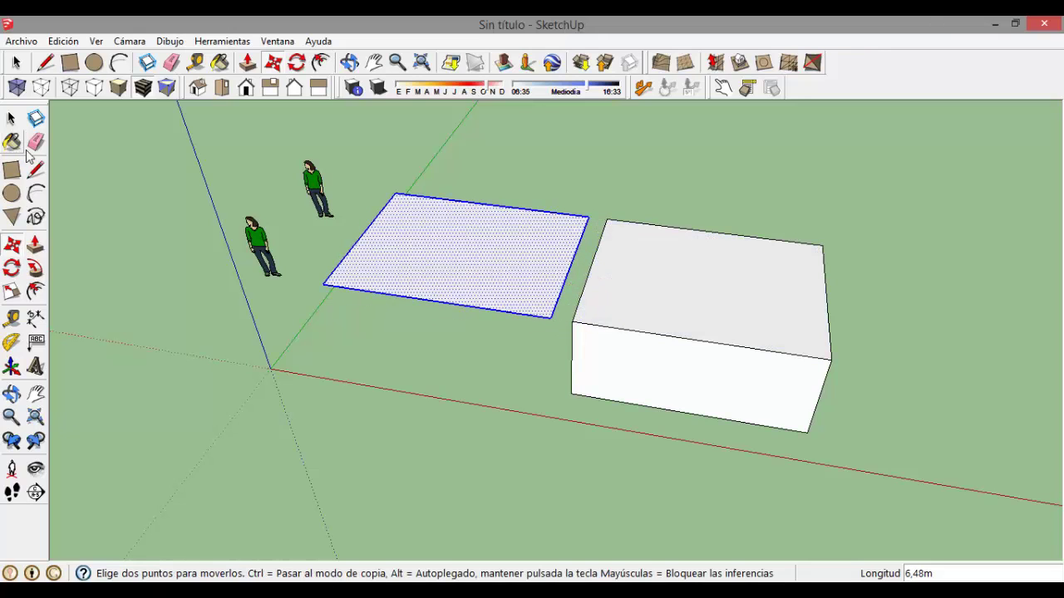
Step: Copy the box's lower front edge about 6.83 m along the red axis toward the origin, and remove the edge and top-face copies
left_click(12, 119)
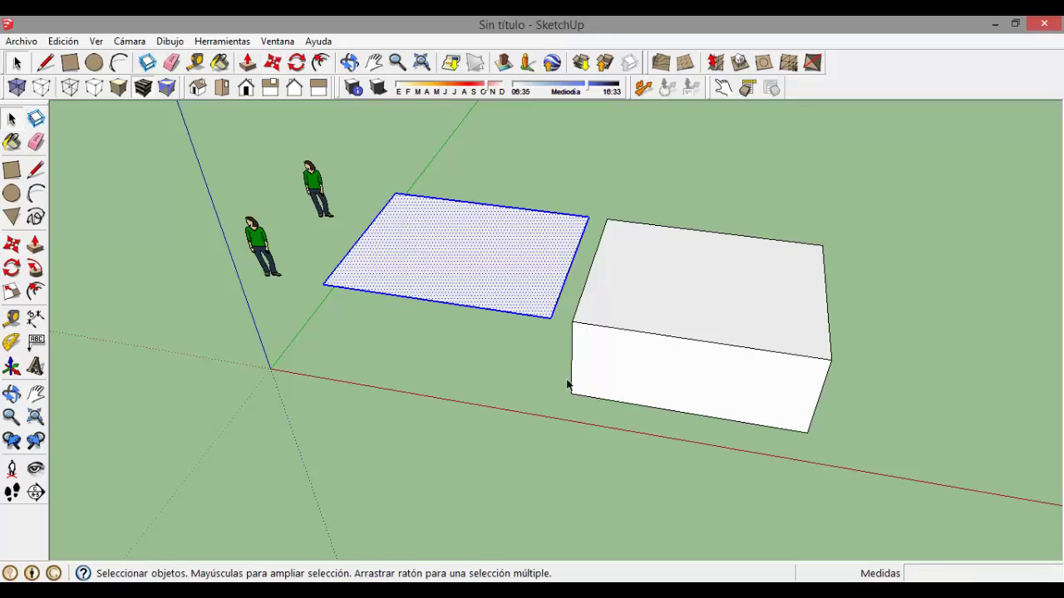
left_click(604, 401)
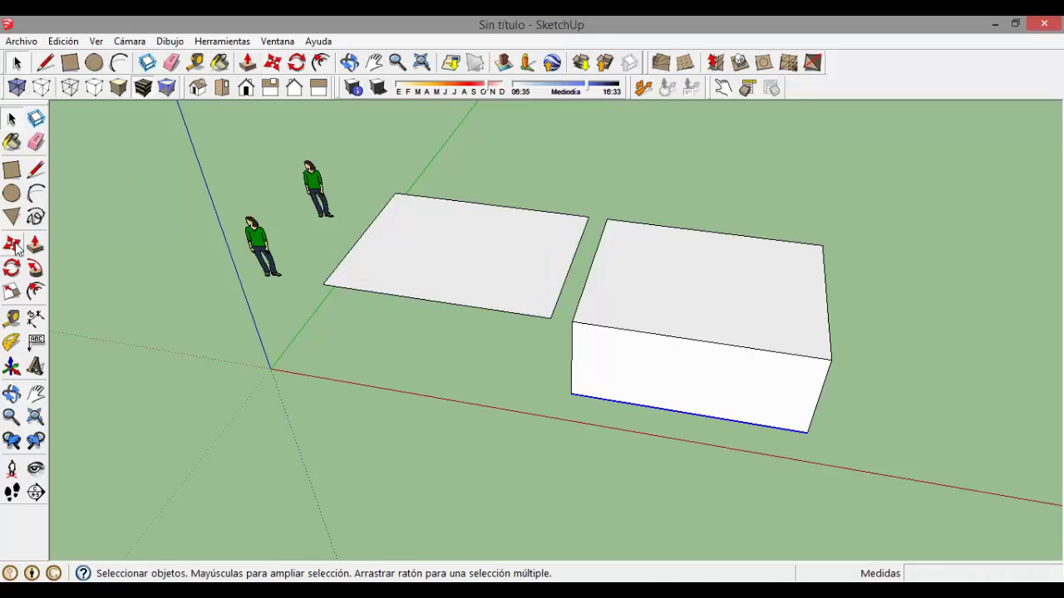
left_click(13, 245)
left_click(613, 401)
key("ctrl")
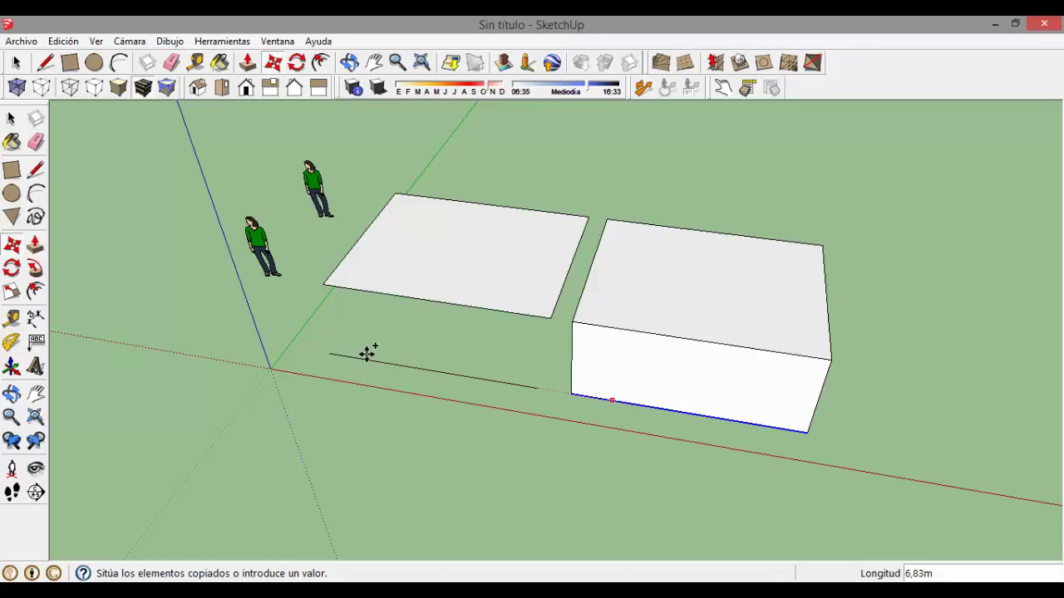
left_click(368, 354)
key("Delete")
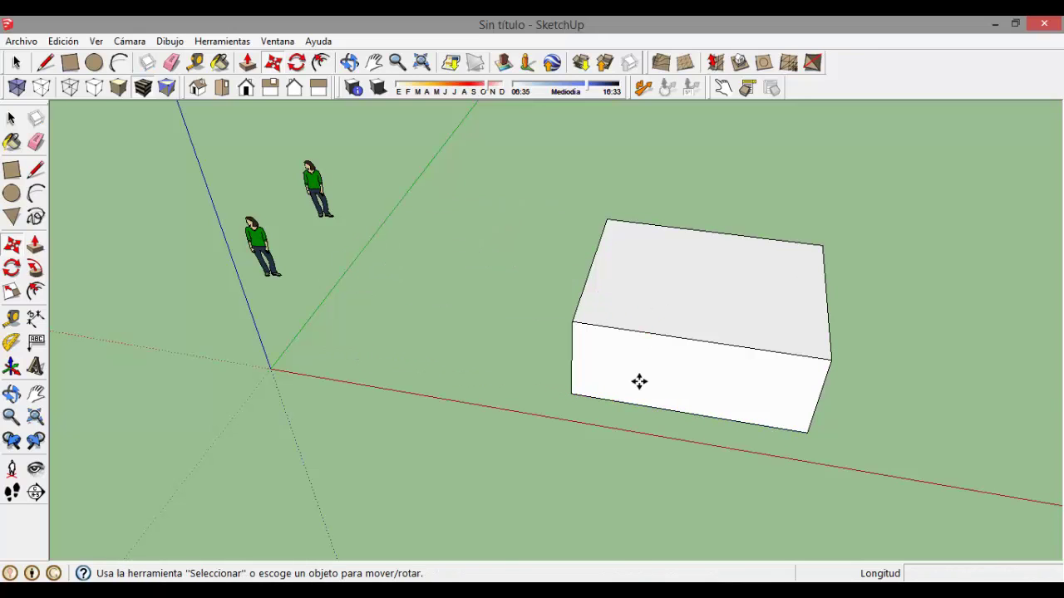
Step: Select the entire box with its connected geometry, and copy it about 9.06 m along the red axis away from the original
left_click(12, 120)
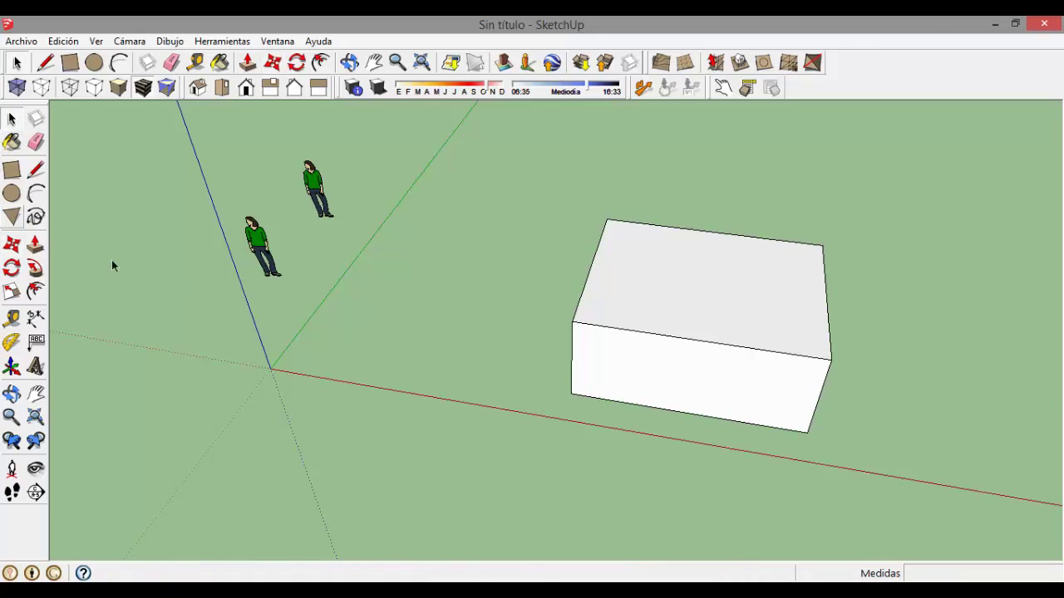
triple_click(696, 276)
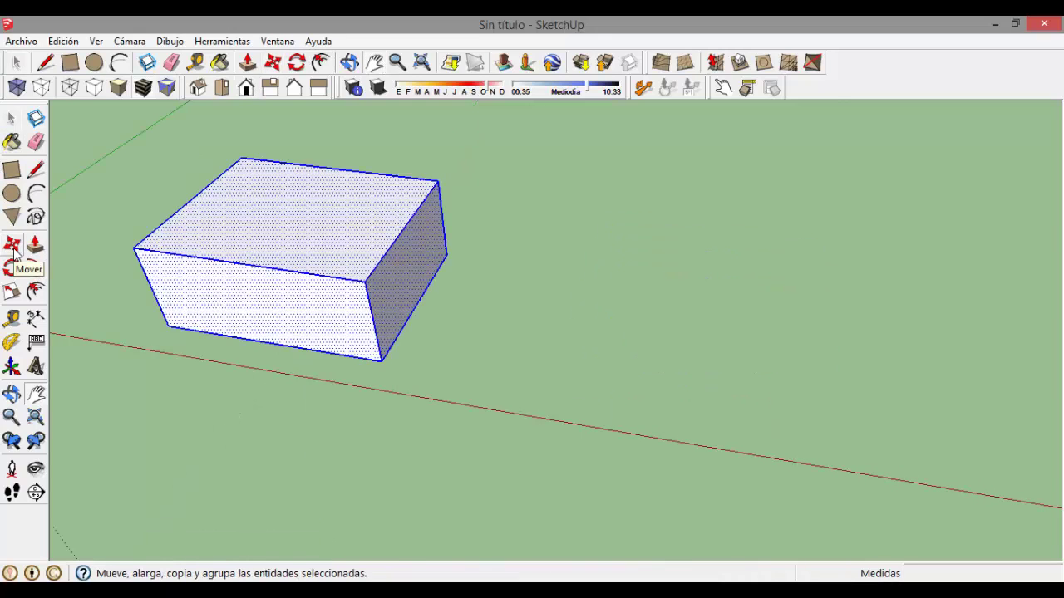
left_click(13, 250)
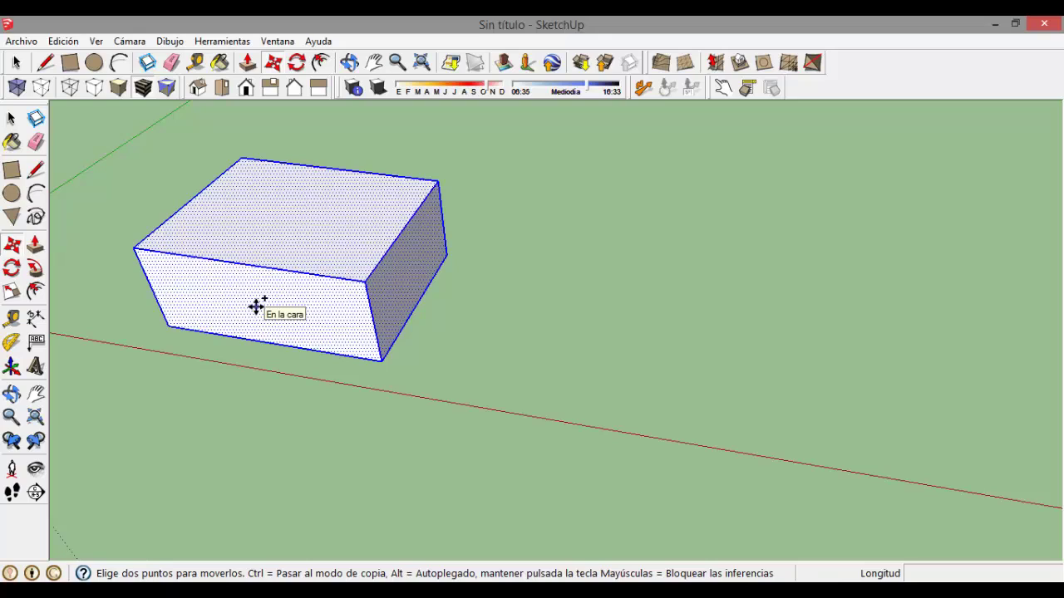
left_click(256, 307)
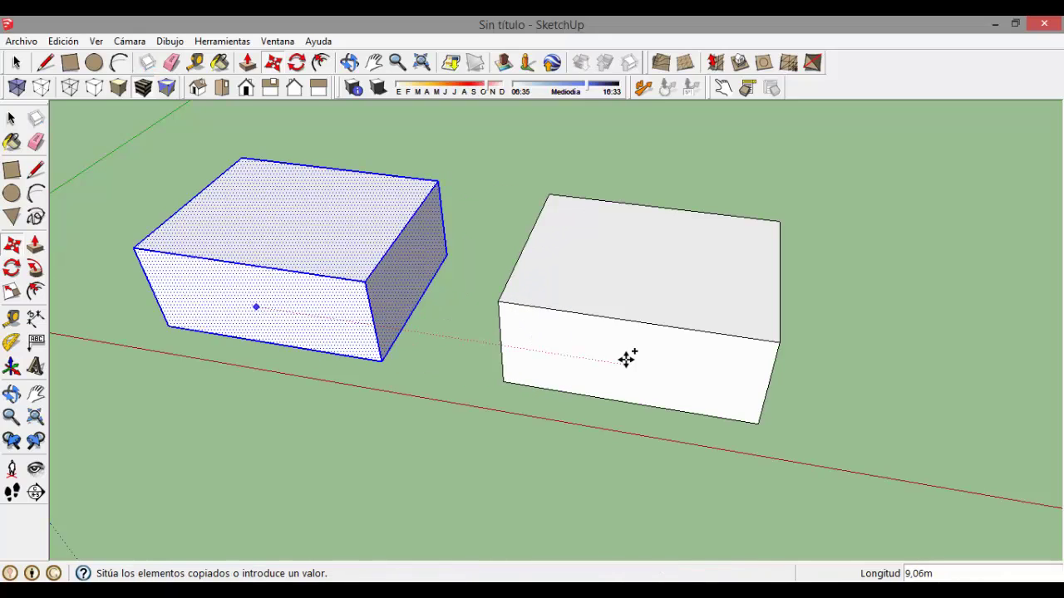
left_click(626, 358)
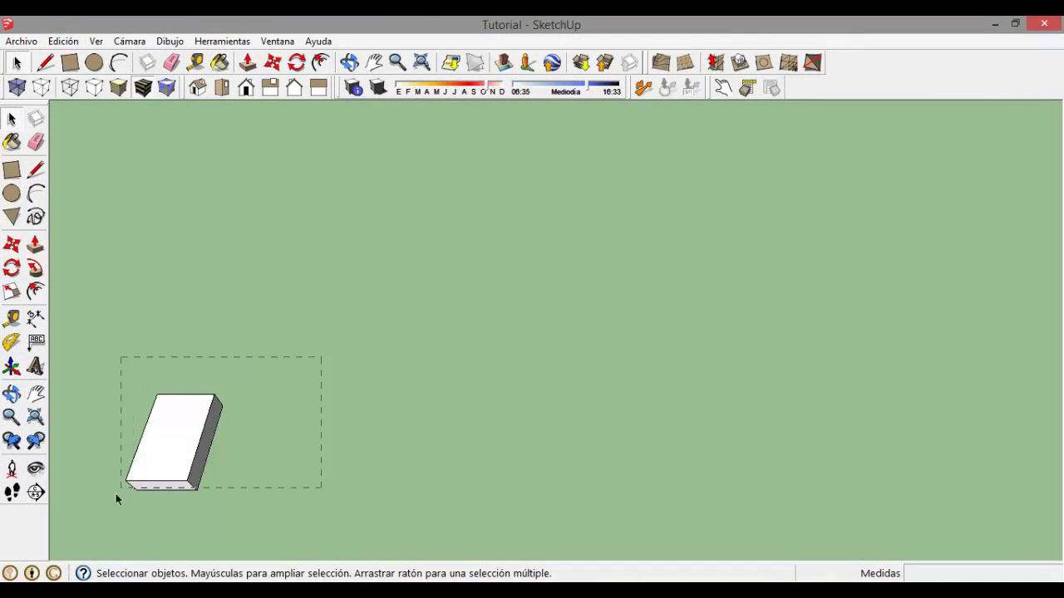
Step: Copy the whole slab about 3.34 m along the green axis, and multiply the copy with the 3x array value
left_click_drag(115, 494, 107, 507)
left_click(12, 244)
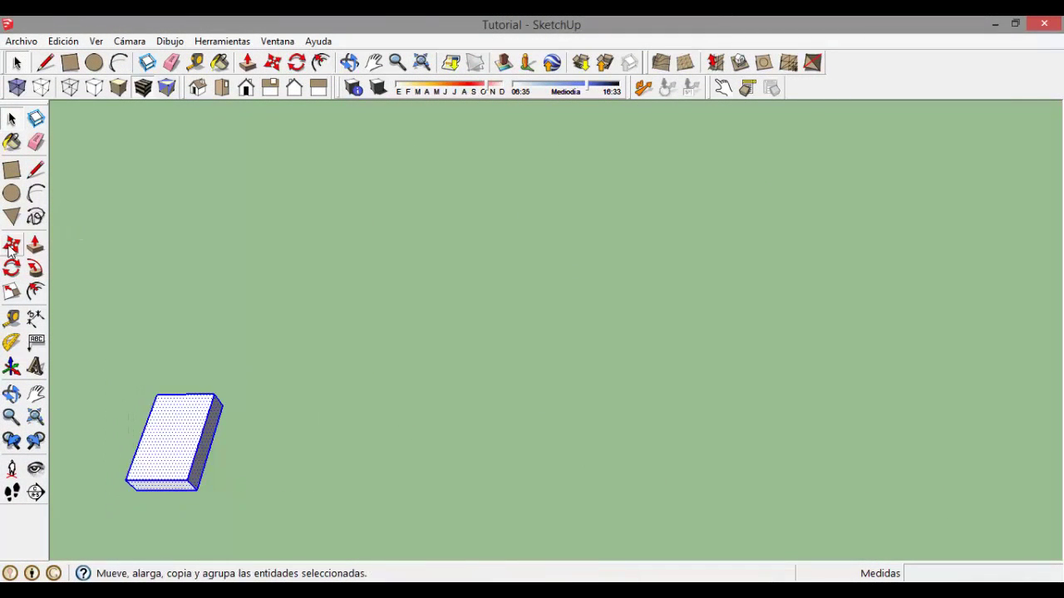
left_click(155, 425)
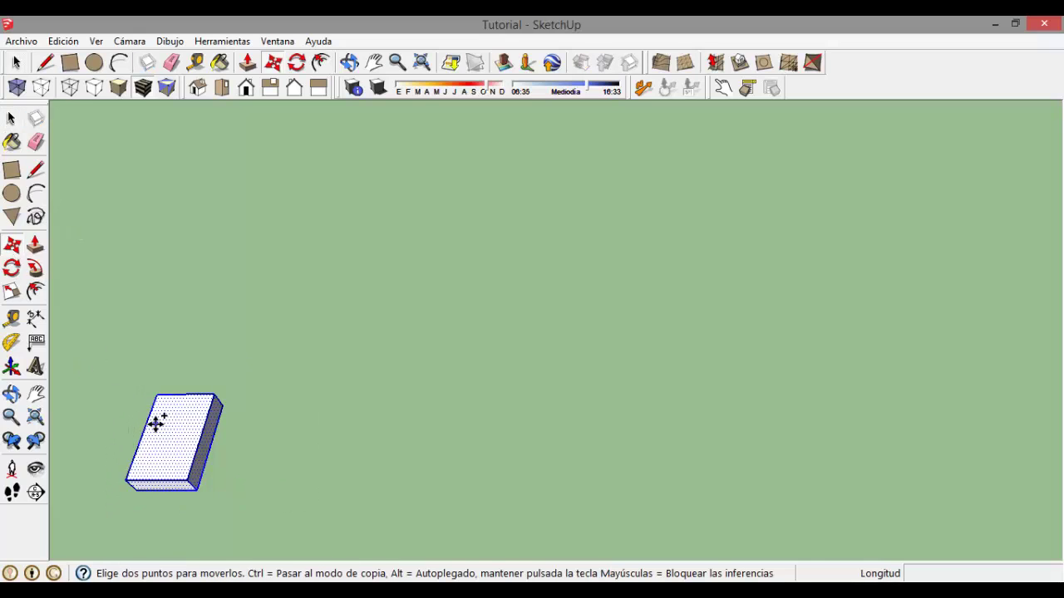
key("ctrl")
left_click(155, 425)
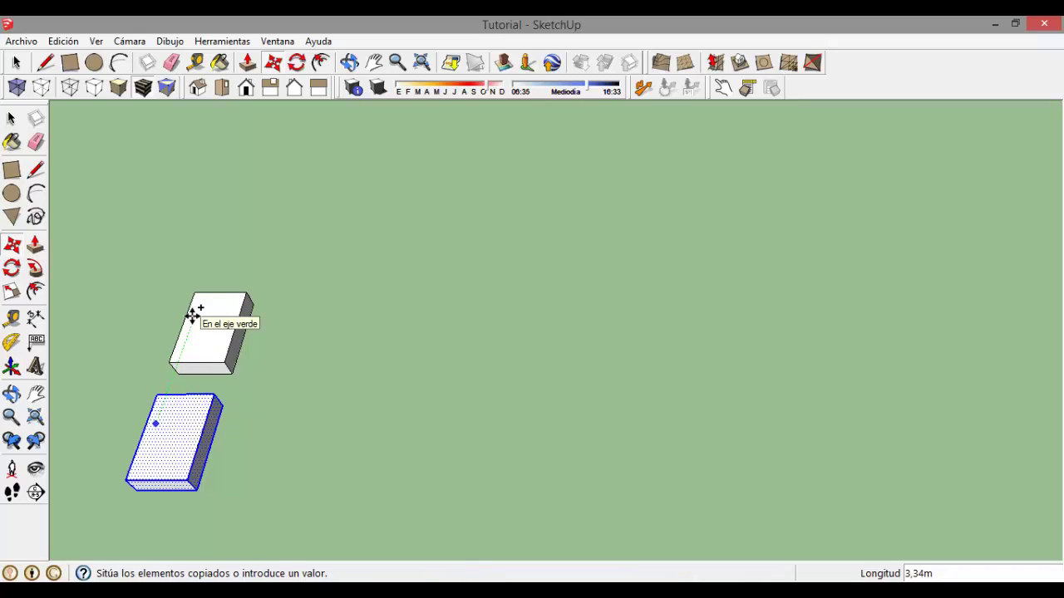
left_click(192, 316)
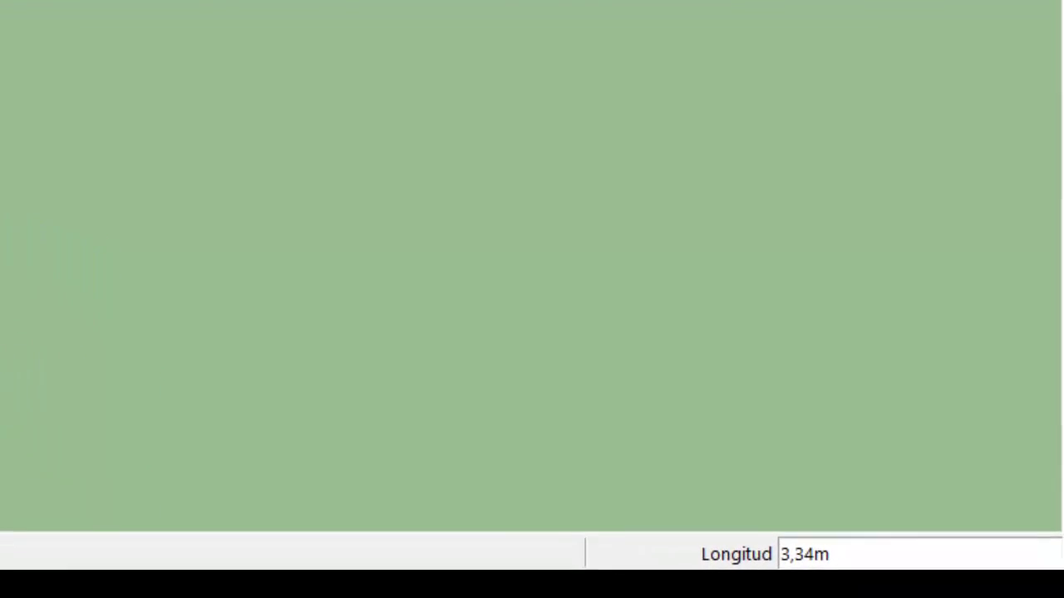
type("3x")
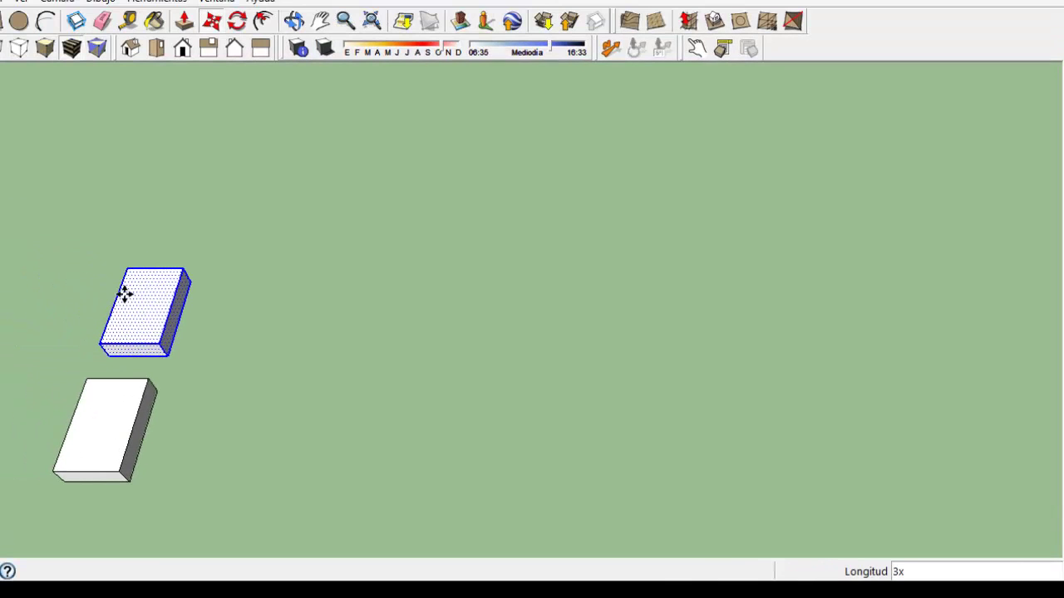
key("Return")
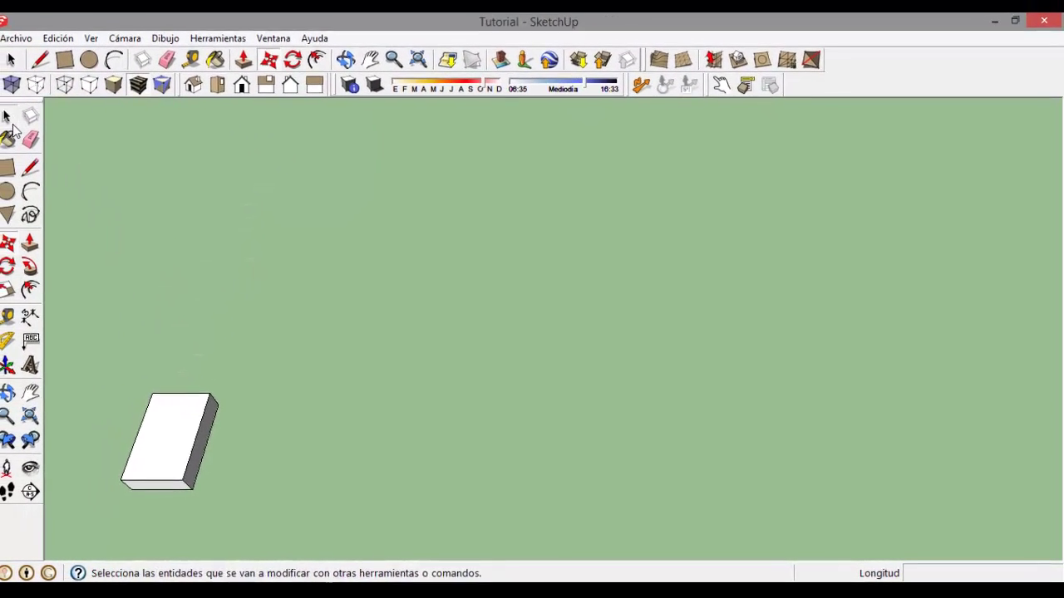
Step: Copy the slab backward along the green axis as an array with the value 4x, and undo the copies
left_click_drag(83, 511, 137, 513)
key("m")
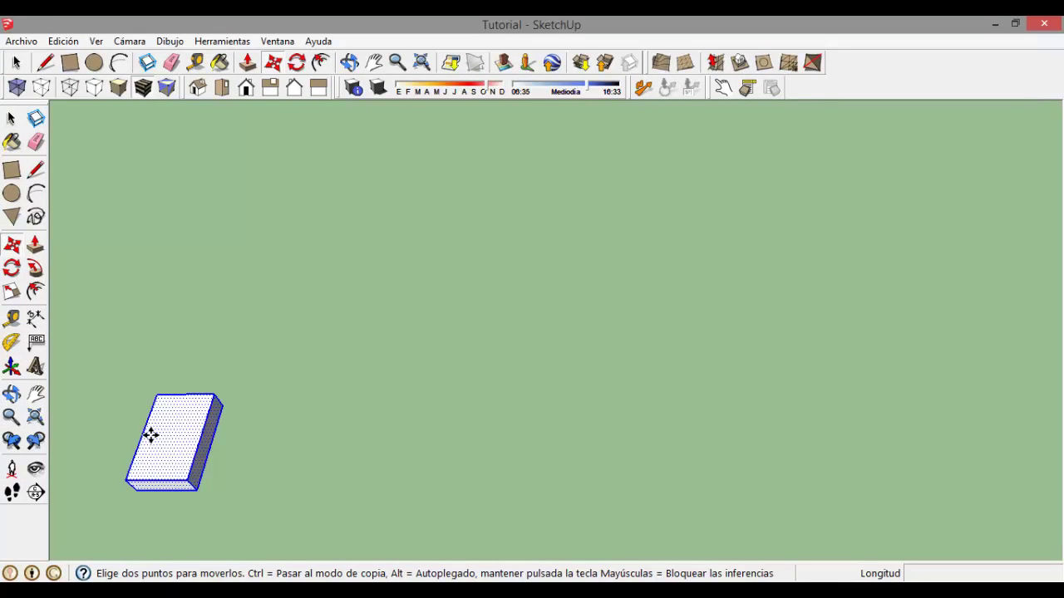
key("ctrl")
left_click(156, 432)
left_click(180, 342)
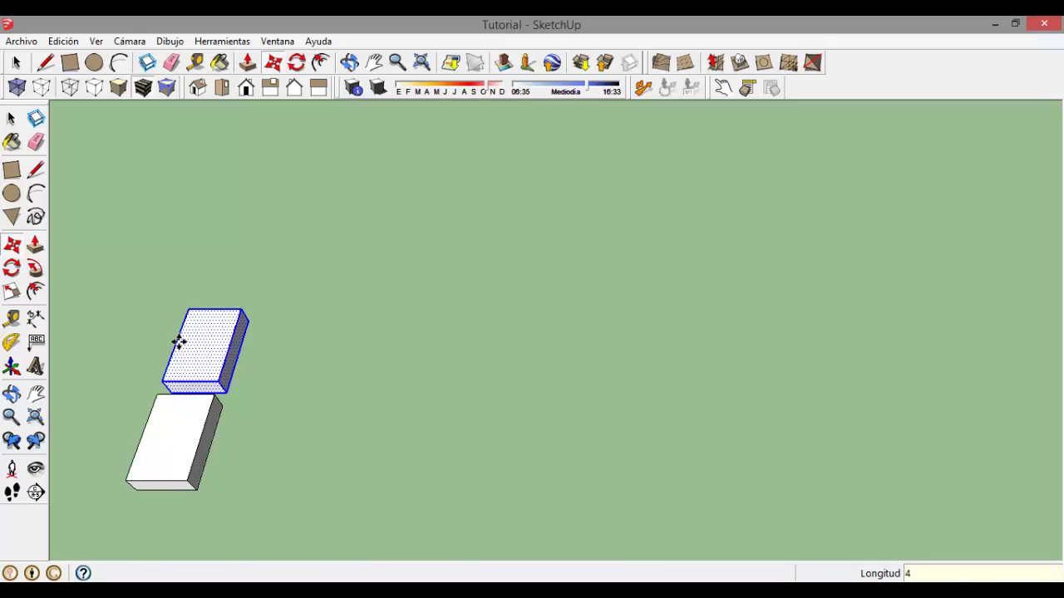
key("Return")
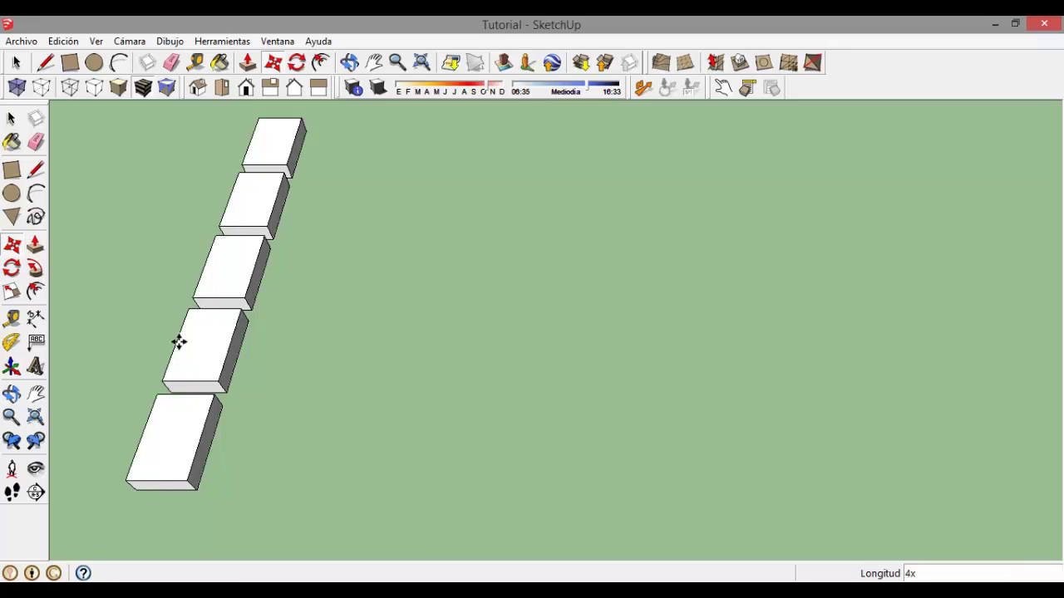
key("ctrl+z")
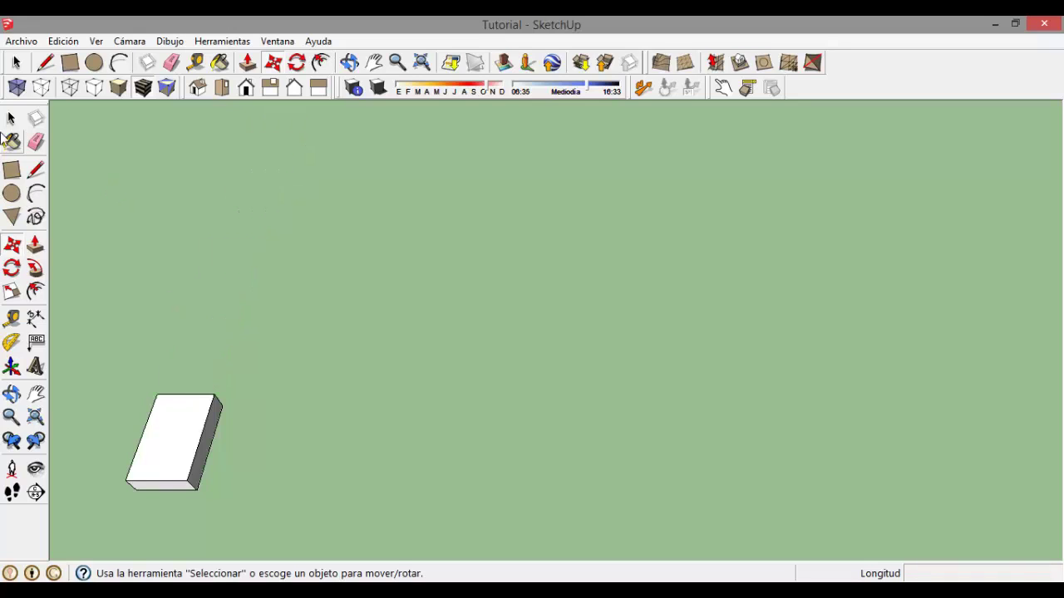
Step: Copy the slab about 11.06 m along the green axis, and divide that distance into evenly spaced copies with 3/
left_click(10, 121)
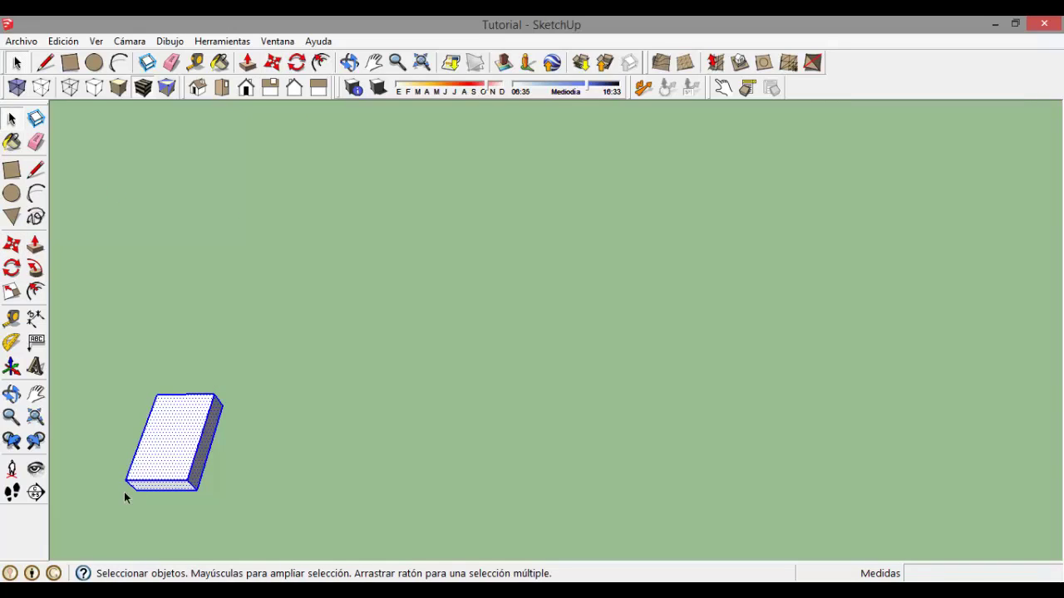
left_click(12, 244)
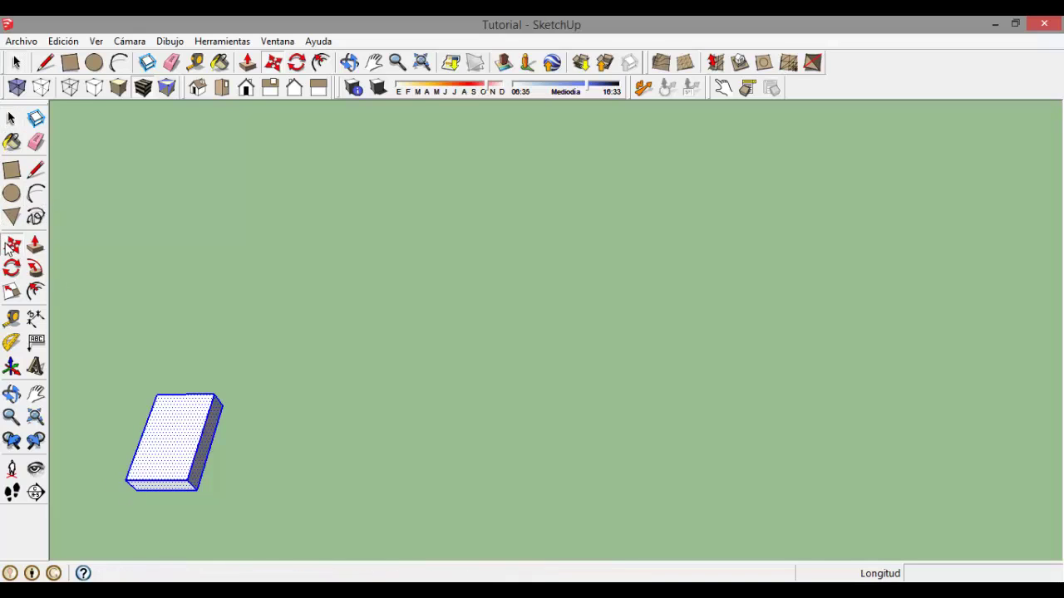
left_click(183, 459, "ctrl")
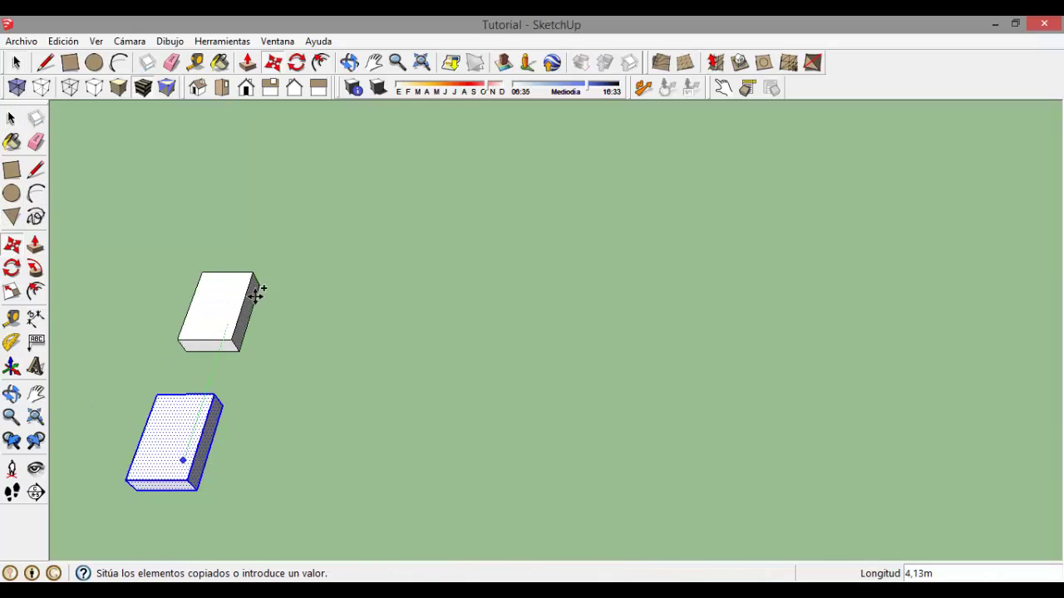
left_click(282, 151)
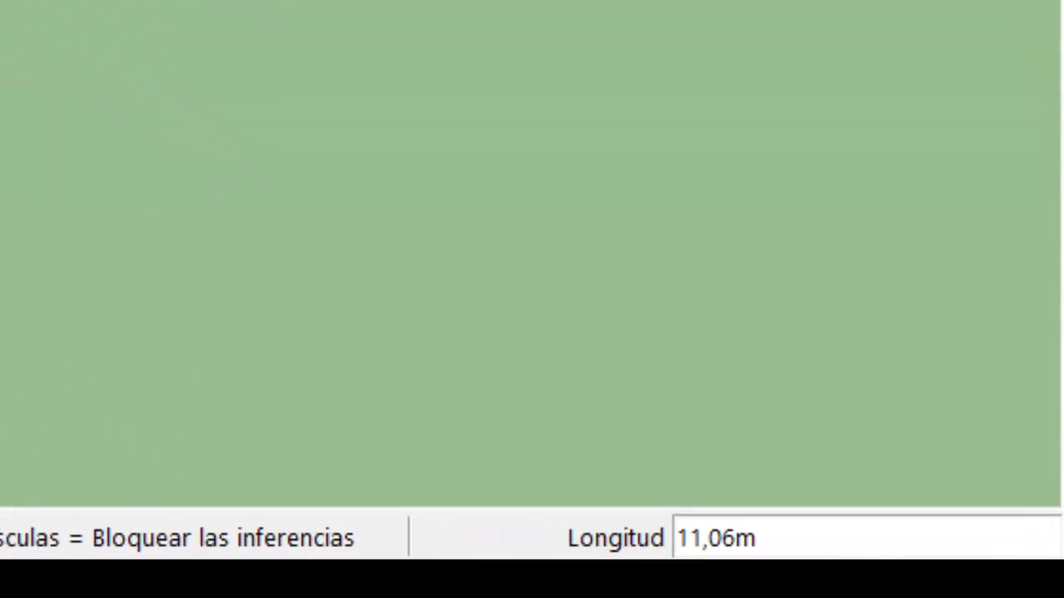
type("3/")
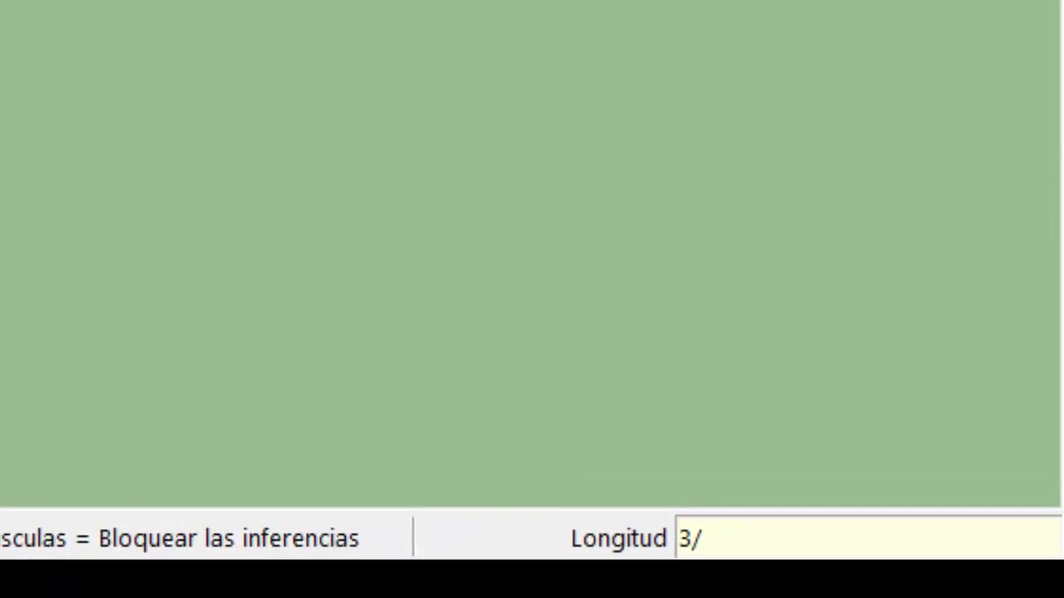
key("Return")
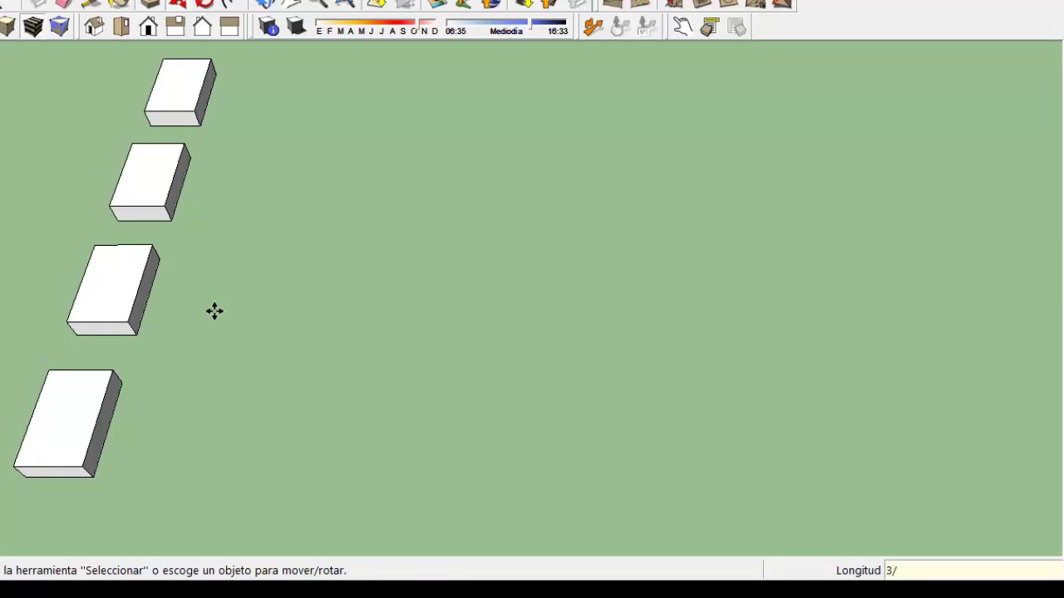
Step: Draw a rectangle on the ground beside the nearest slab, with dimensions 1,2;1,2 m
left_click(0, 125)
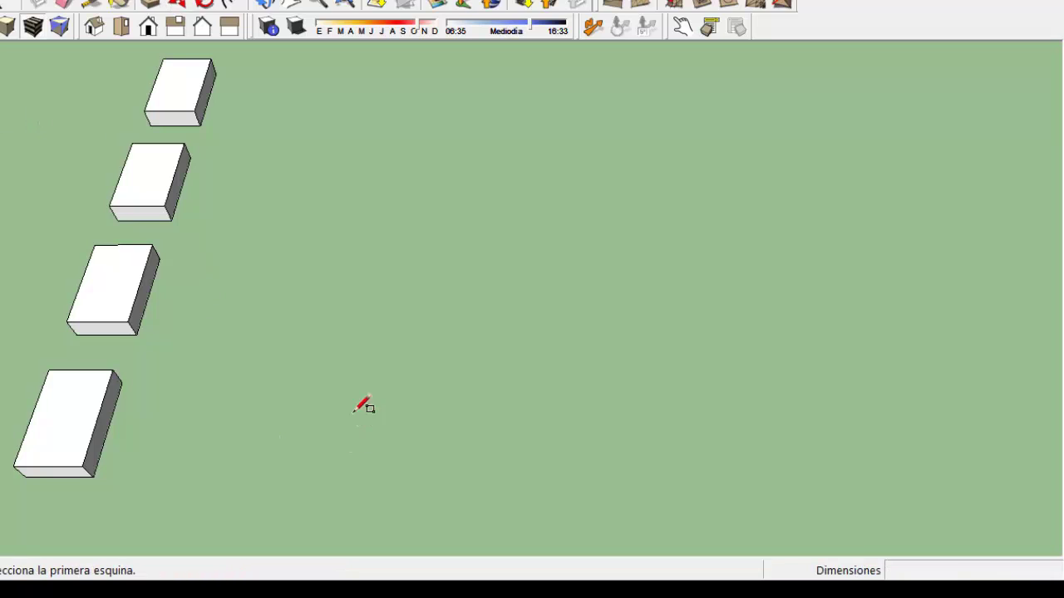
left_click_drag(315, 388, 384, 458)
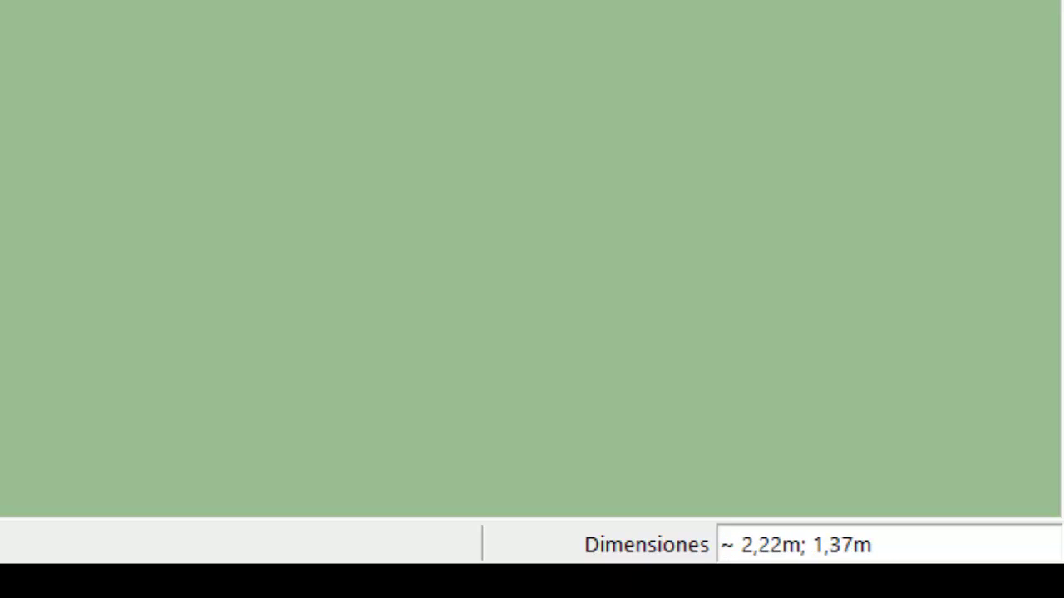
type("1,2;1,2")
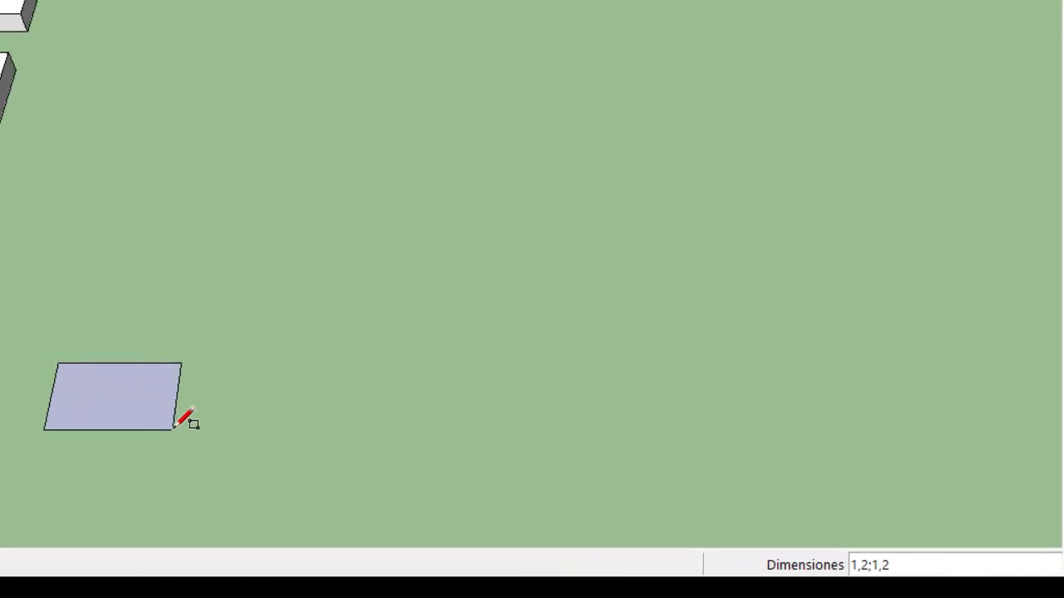
key("Return")
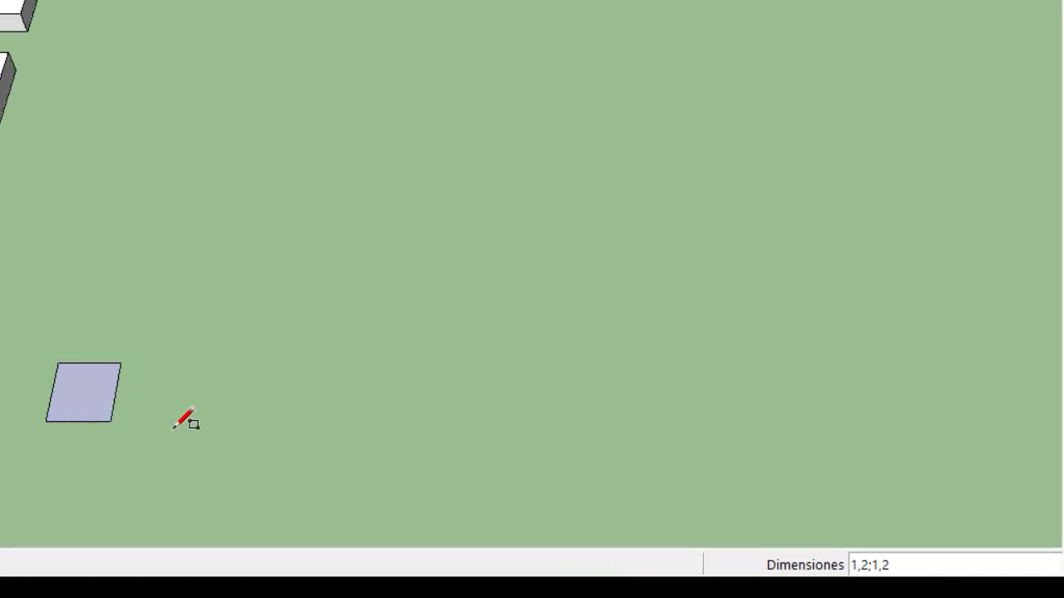
Step: Push/Pull the square face upward about 1.10 m to form a cube-like block
key("p")
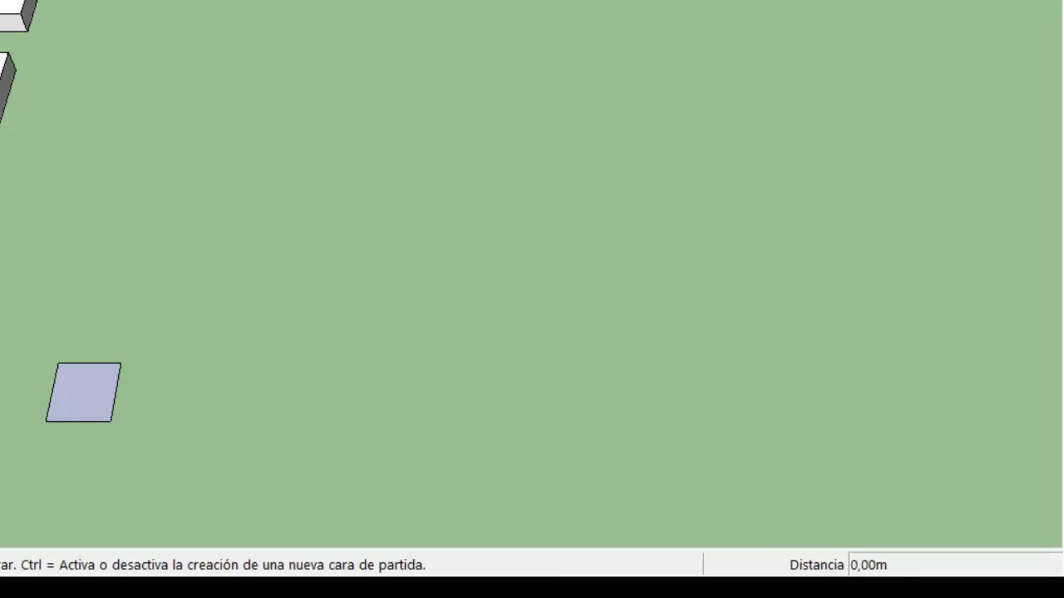
left_click(103, 399)
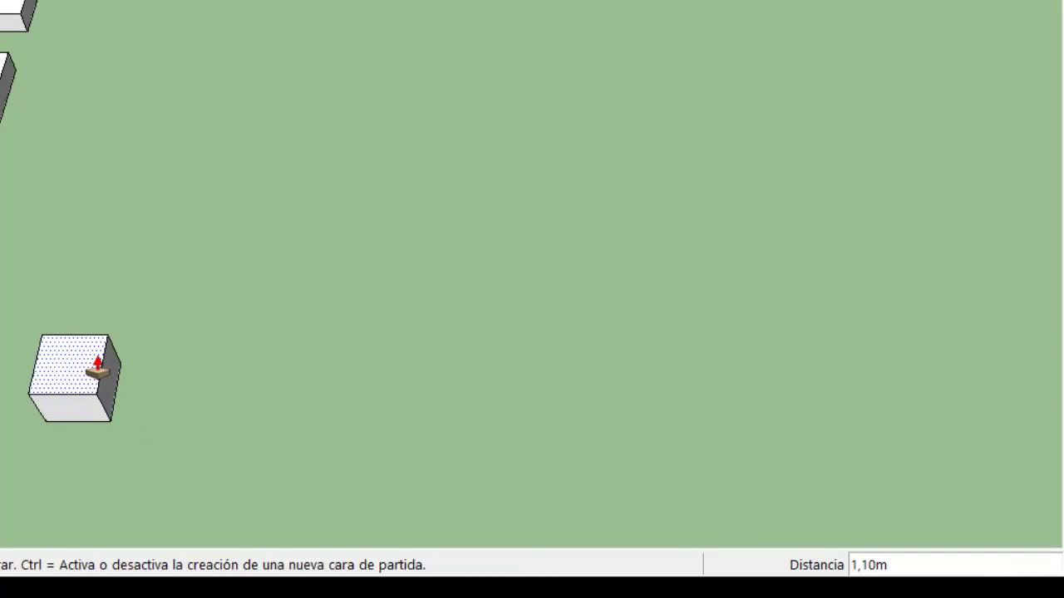
left_click(96, 368)
Step: Copy the cube-like block about 9.77 m along the green axis, and divide that distance into evenly spaced copies with 4/
key("space")
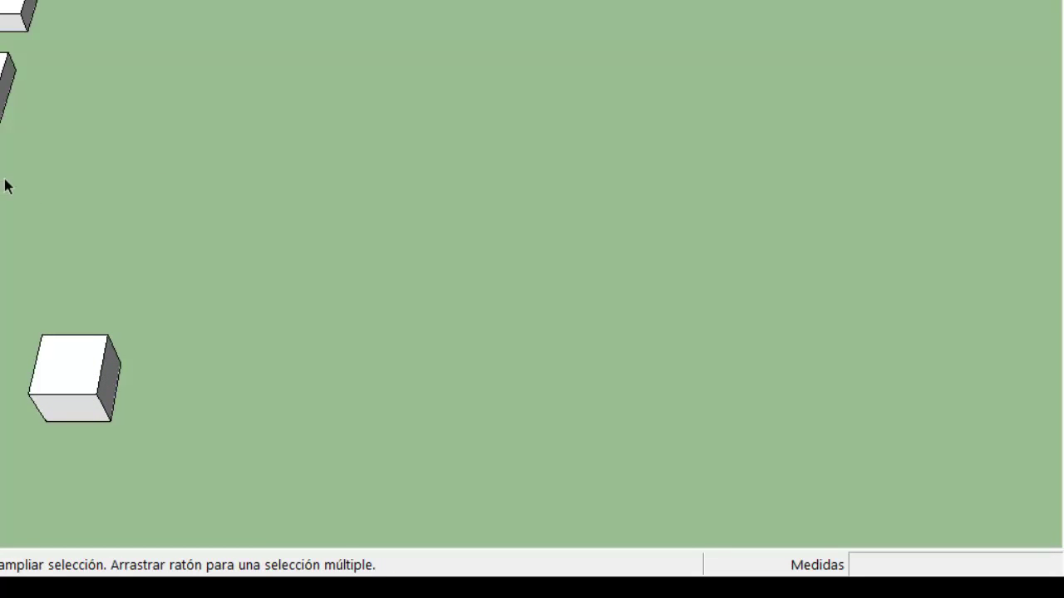
left_click_drag(154, 276, 10, 465)
key("m")
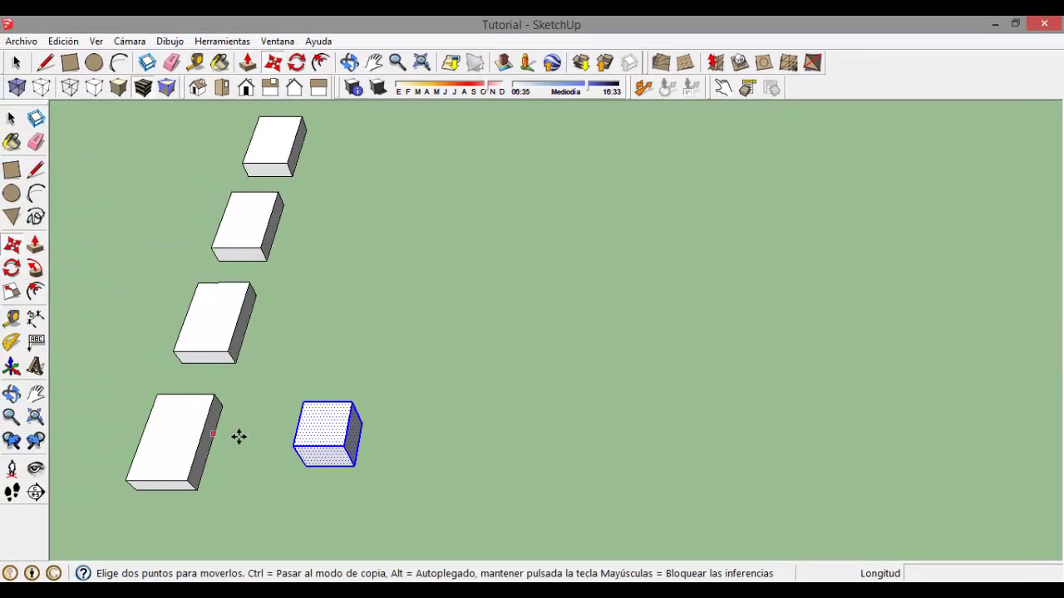
left_click(337, 434)
key("ctrl")
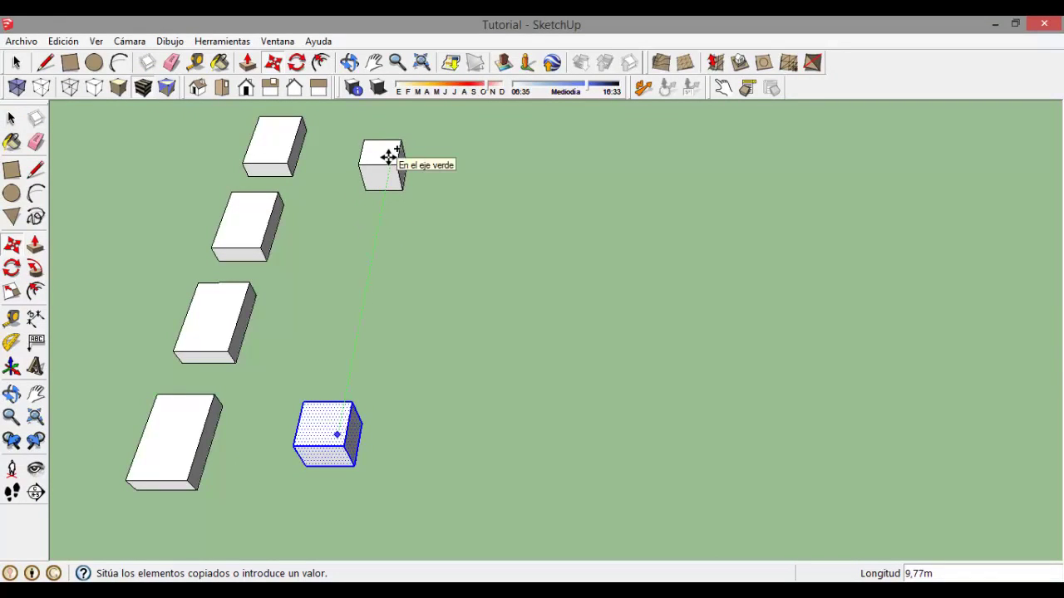
left_click(388, 157)
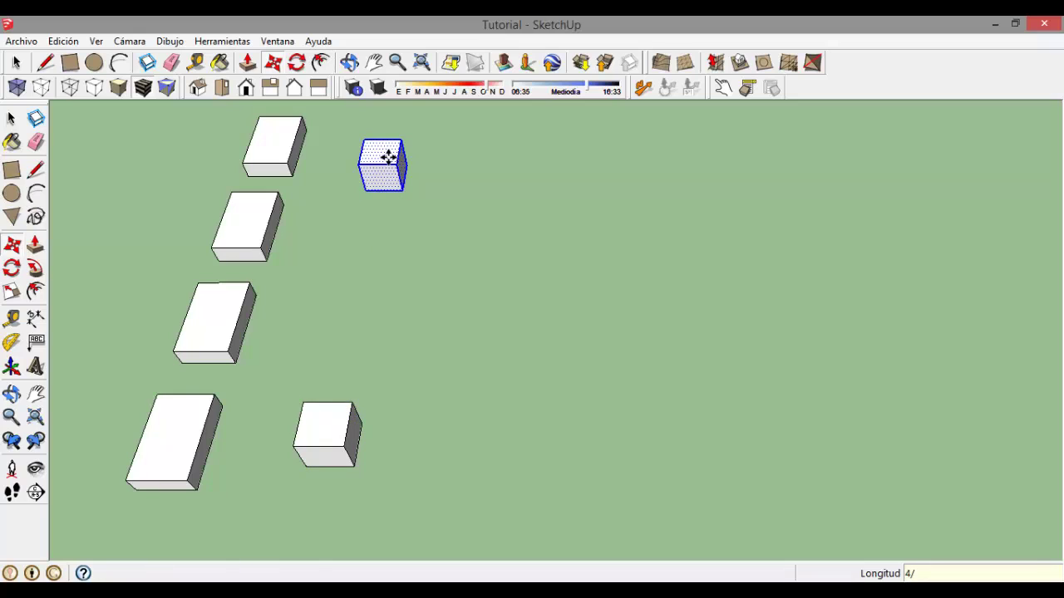
type("4/")
key("Return")
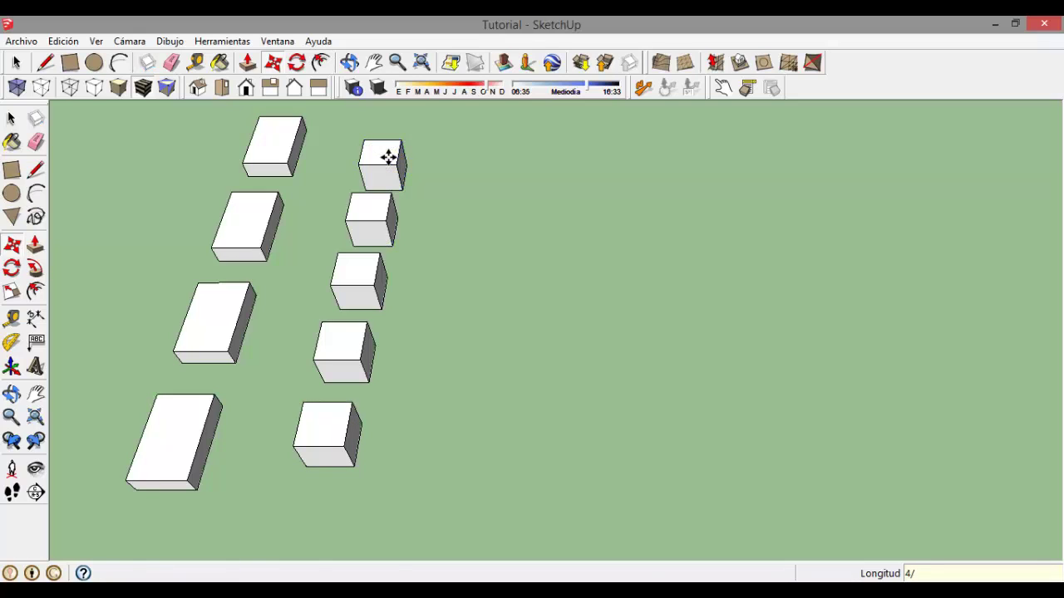
left_click(349, 62)
left_click_drag(457, 295, 346, 230)
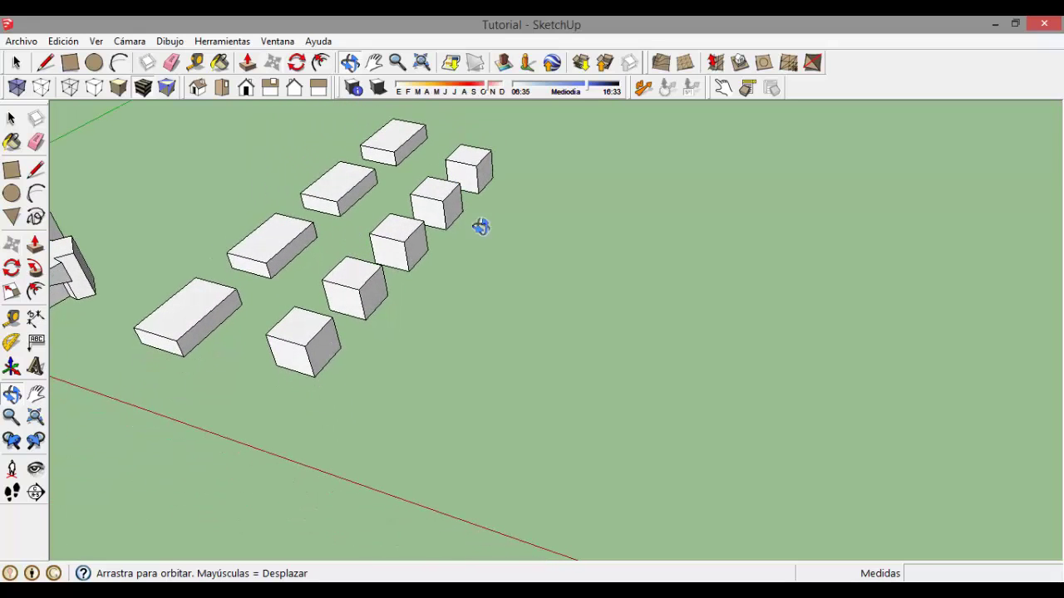
left_click_drag(482, 171, 152, 310)
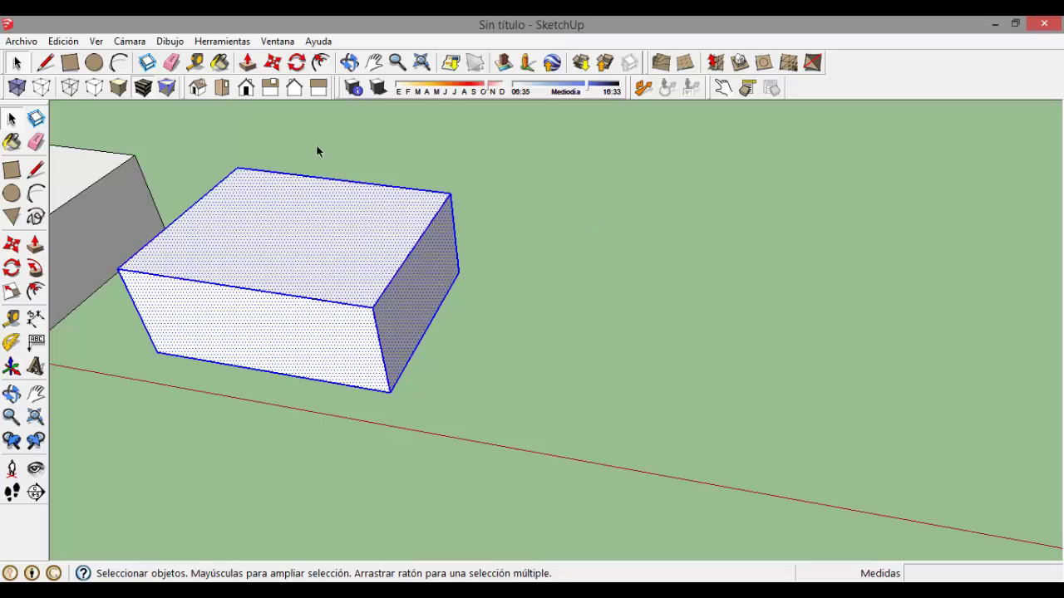
Step: Rotate the selected box 45 degrees on the ground plane about a center point placed on the ground beside it
left_click(14, 272)
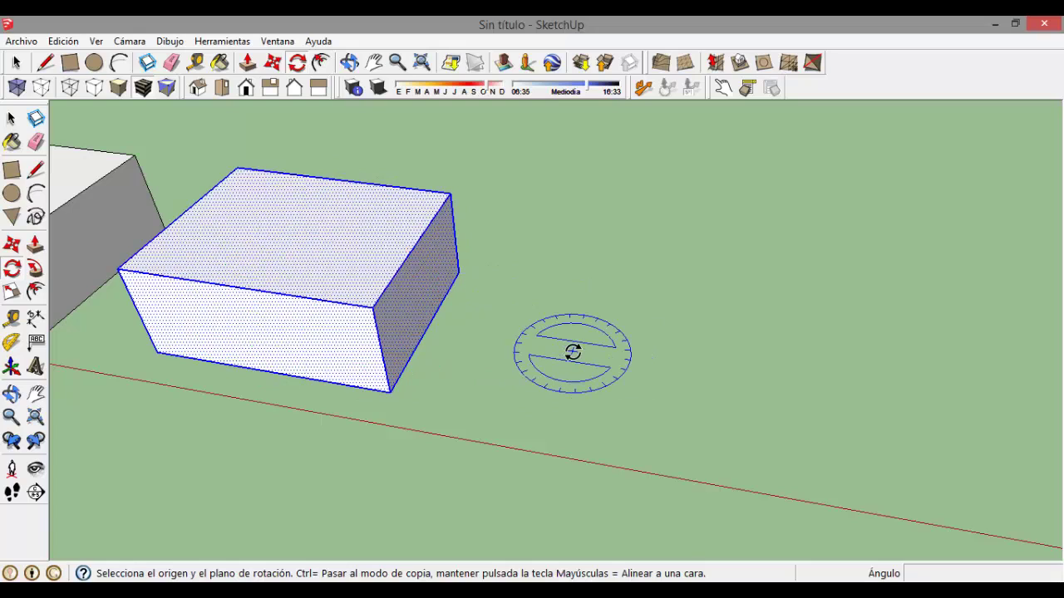
left_click(573, 352)
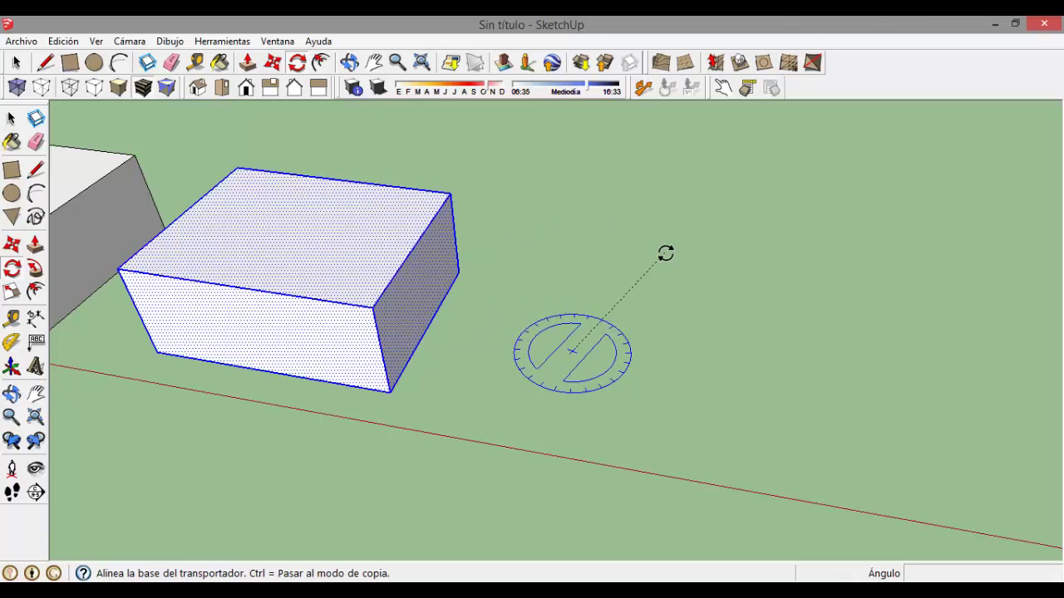
left_click(428, 328)
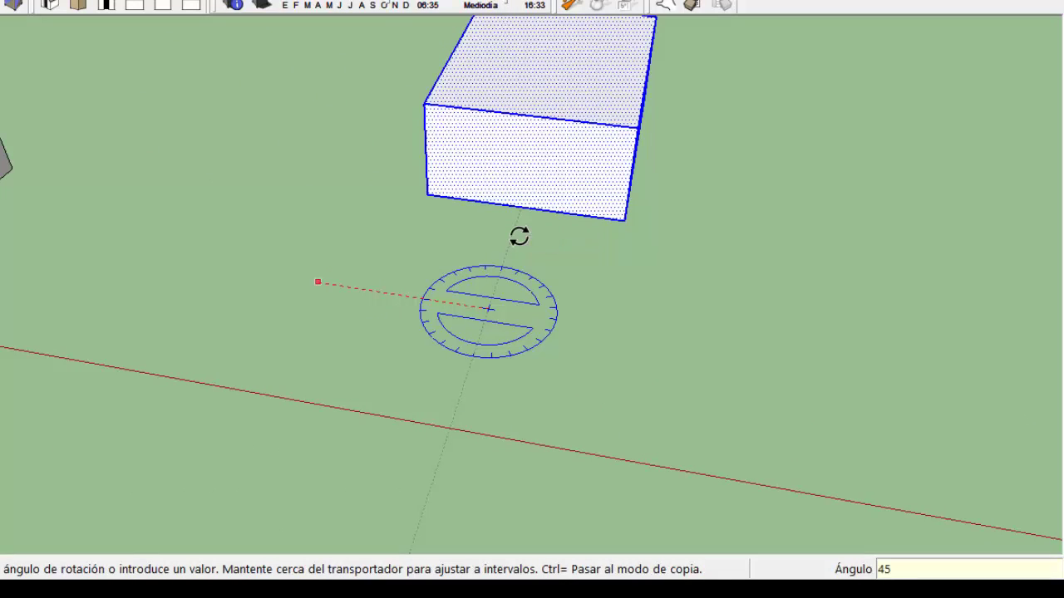
key("Return")
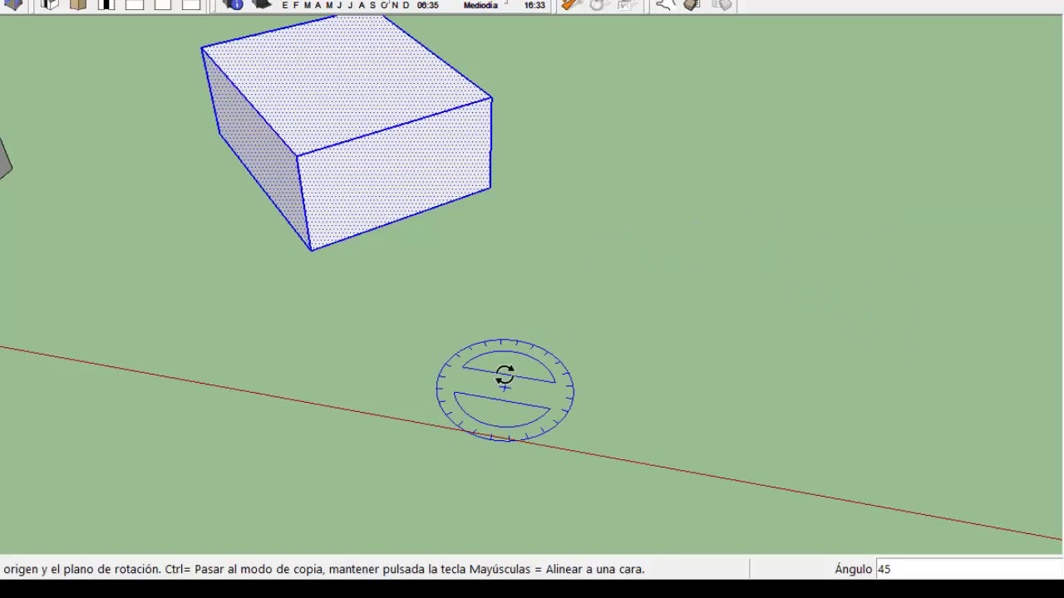
Step: Try rotating the box on the ground plane about a distant center point, and about a center close to its front face
left_click(914, 487)
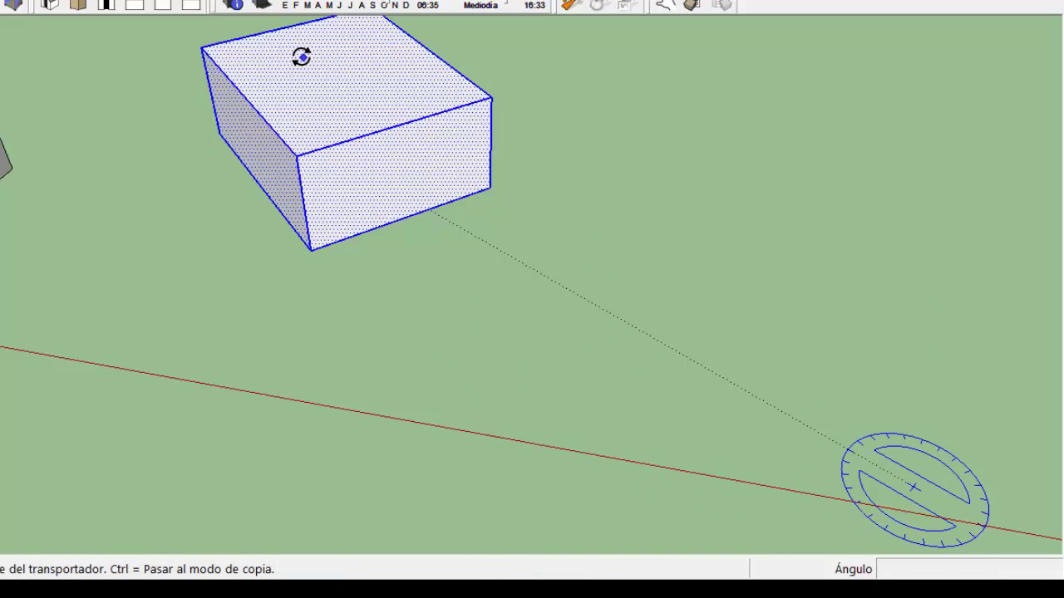
left_click(156, 49)
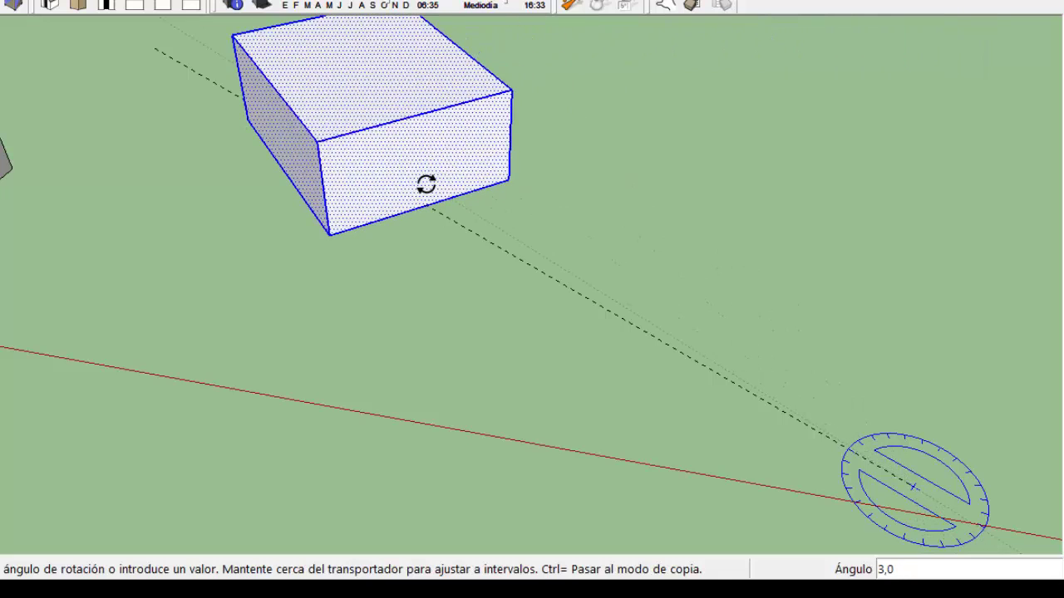
left_click(423, 184)
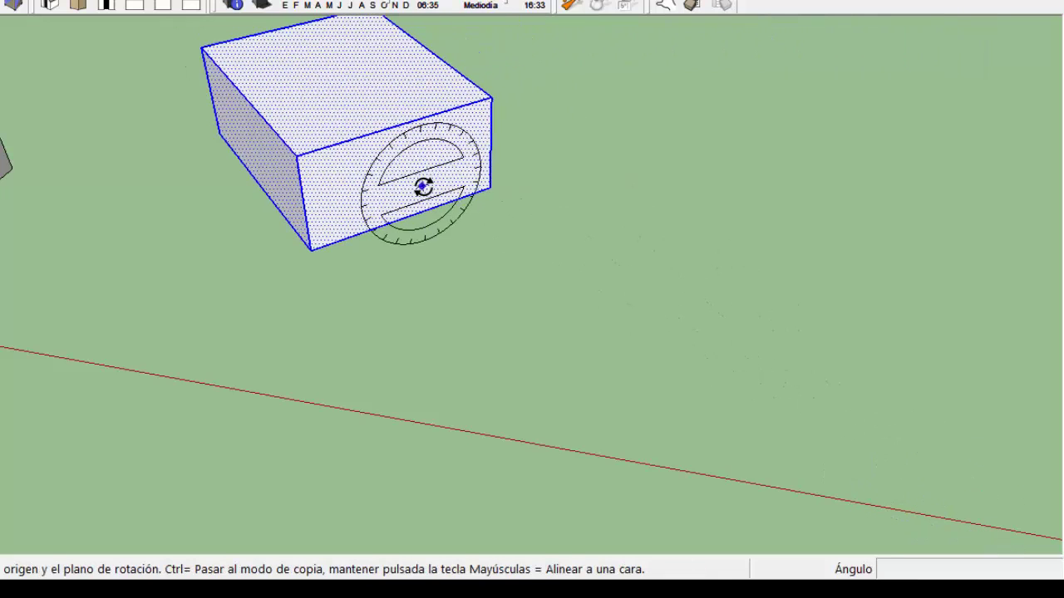
left_click(451, 257)
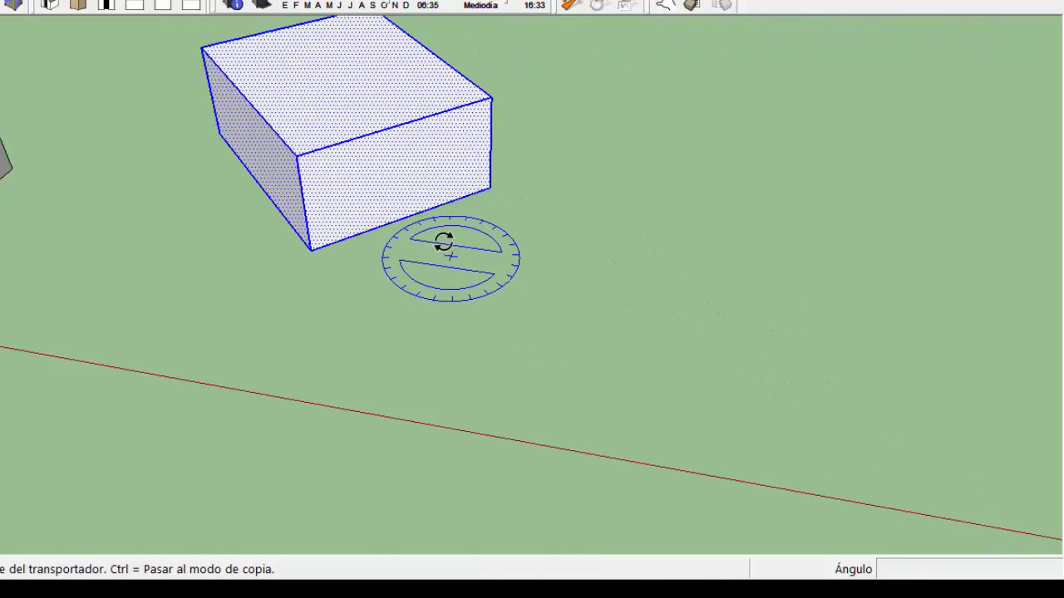
left_click(409, 216)
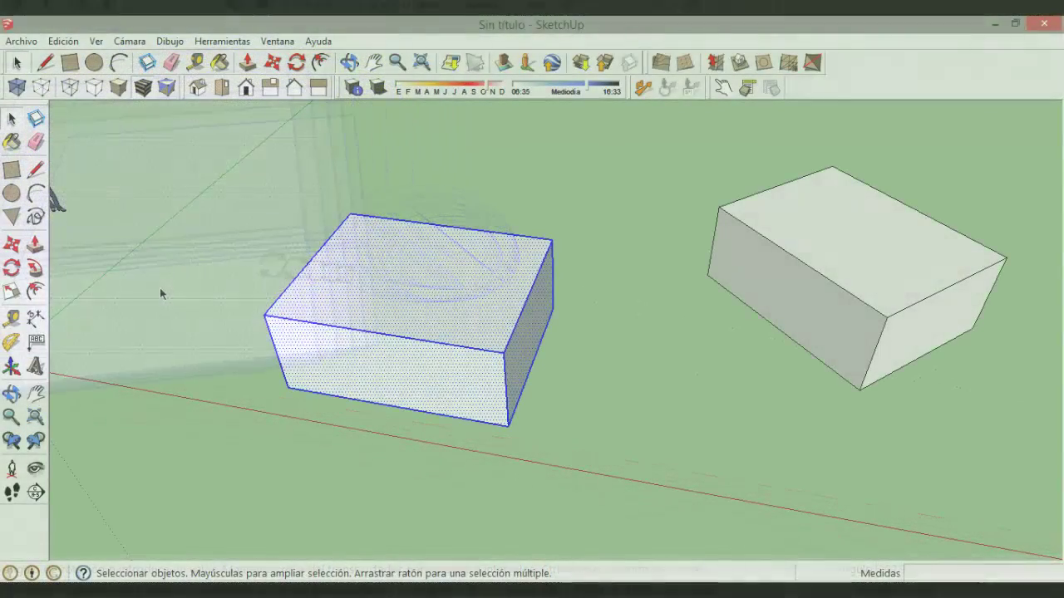
Step: Rotate the selected box 90 degrees in the plane of its front face, about a center point on that face
left_click(11, 268)
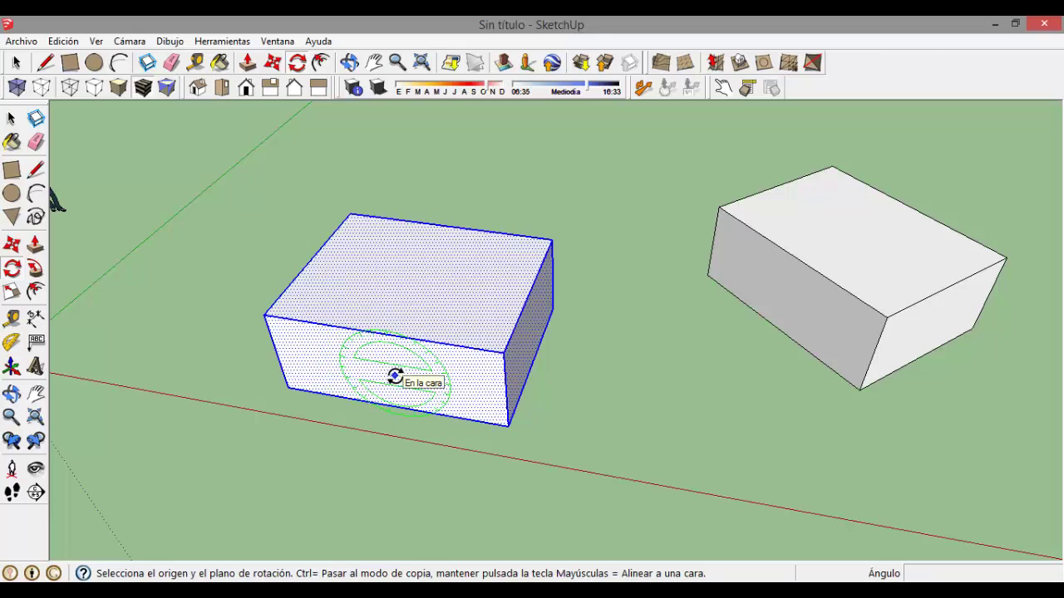
left_click(395, 375)
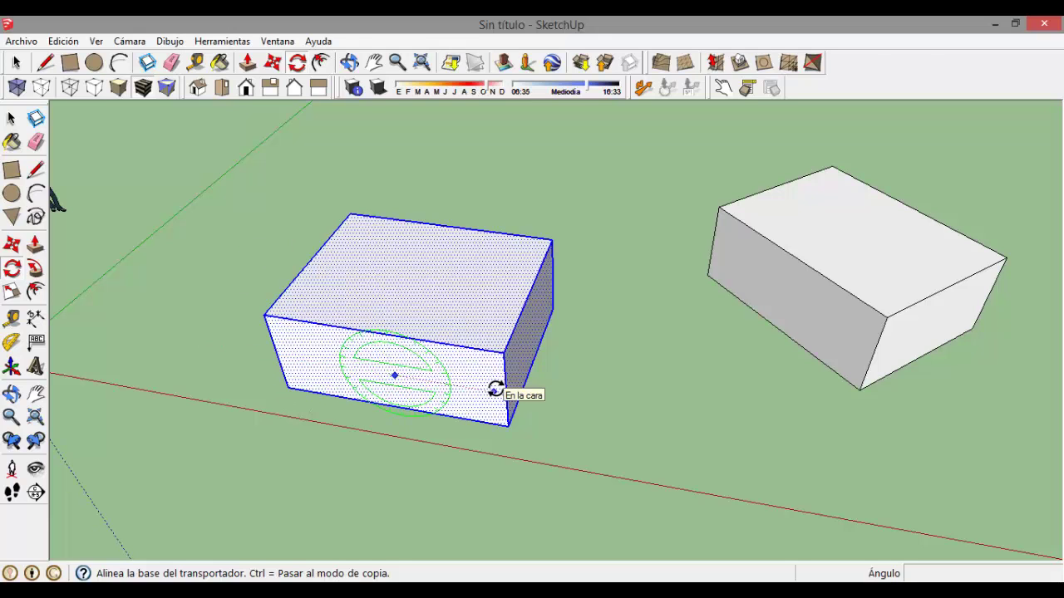
left_click(494, 391)
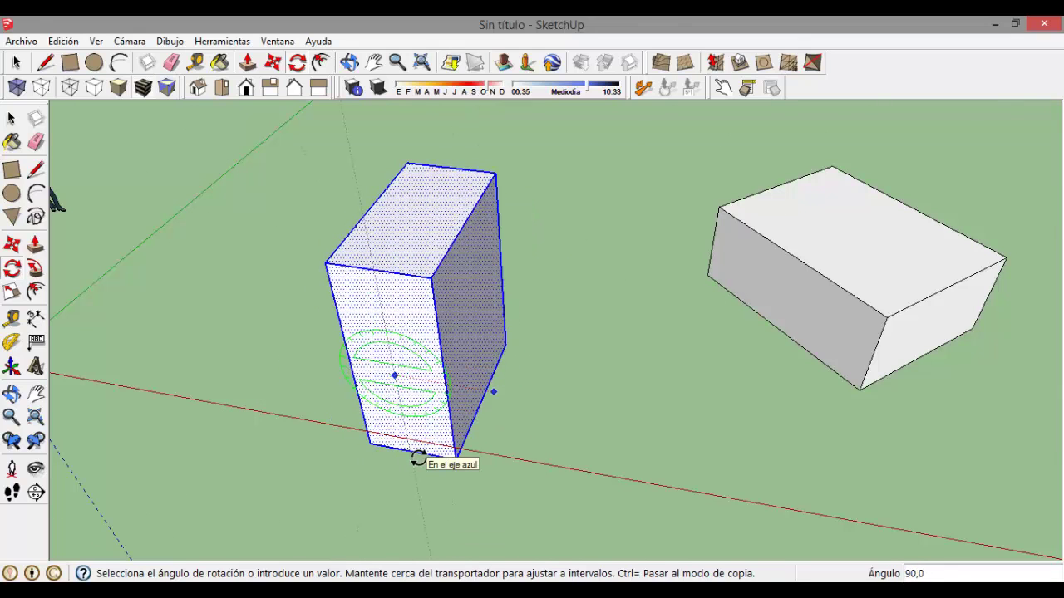
type("90")
key("Return")
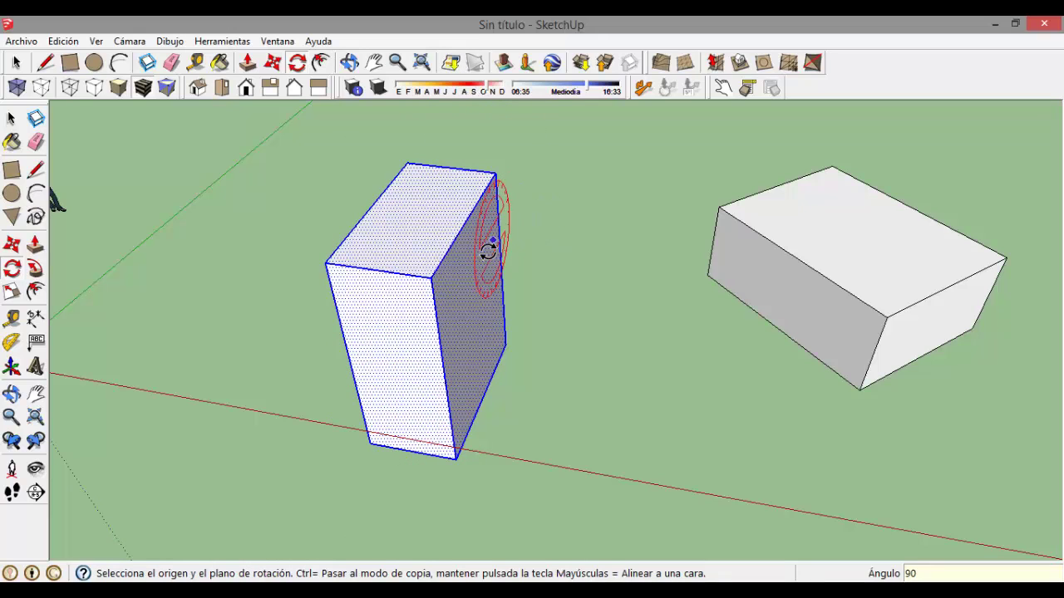
Step: Tilt the upright box freely in the plane of its dark side face, about a center point on that face
left_click(478, 314)
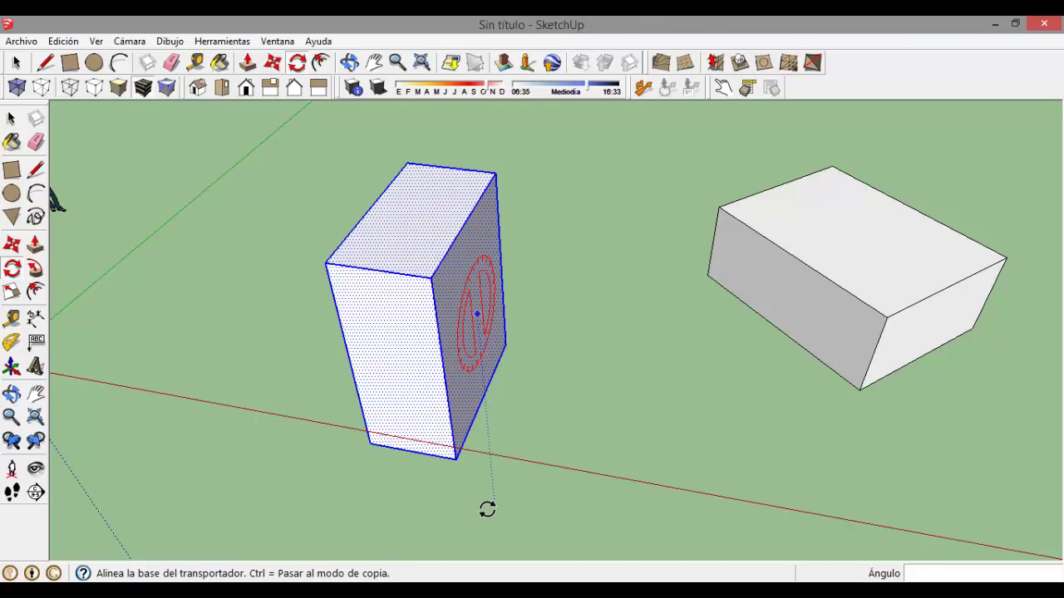
left_click(488, 509)
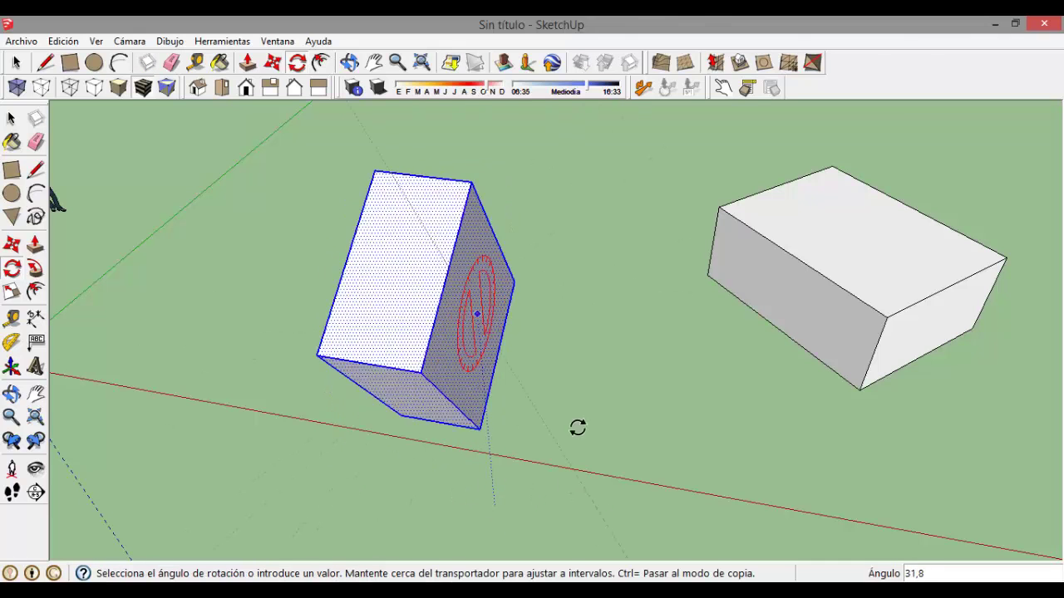
left_click(444, 498)
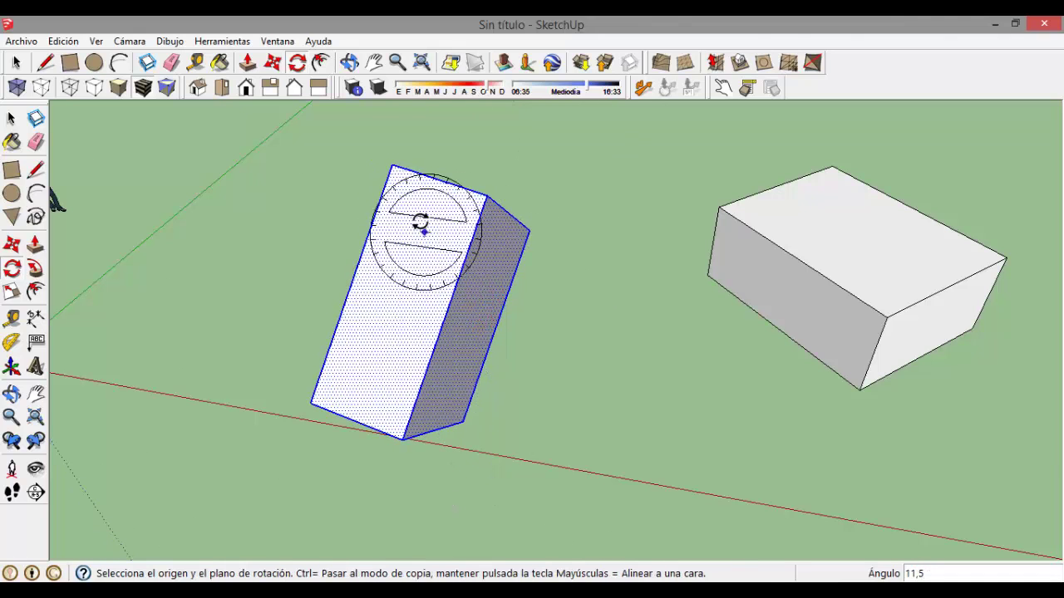
Step: Rotate the tilted box on the ground plane about a center point beside it, using the box's nearest corner as the starting reference
left_click(374, 62)
left_click_drag(344, 261, 371, 301)
left_click(350, 63)
left_click_drag(391, 249, 530, 289)
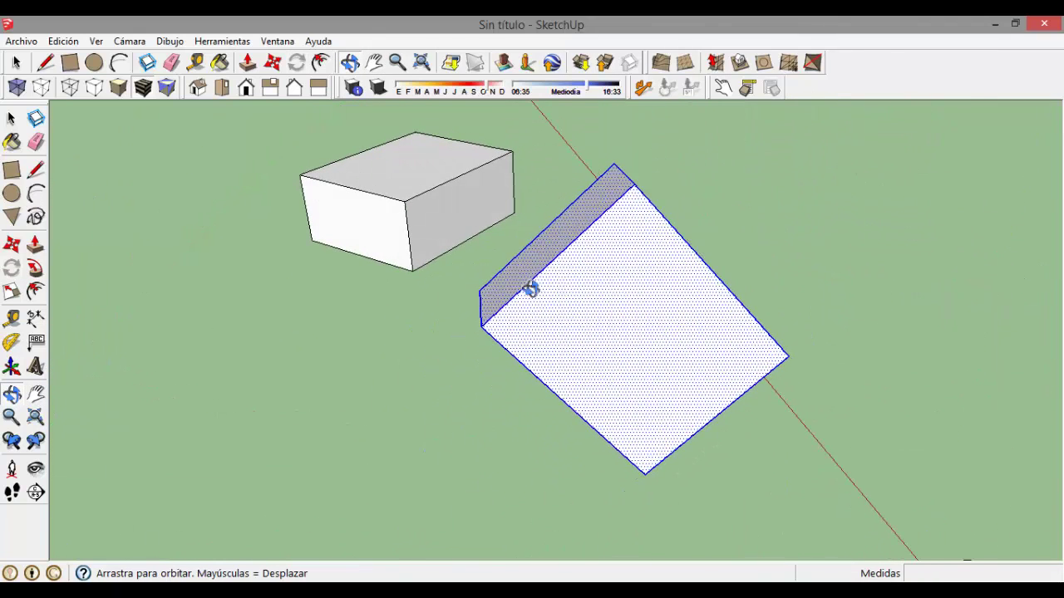
left_click(11, 268)
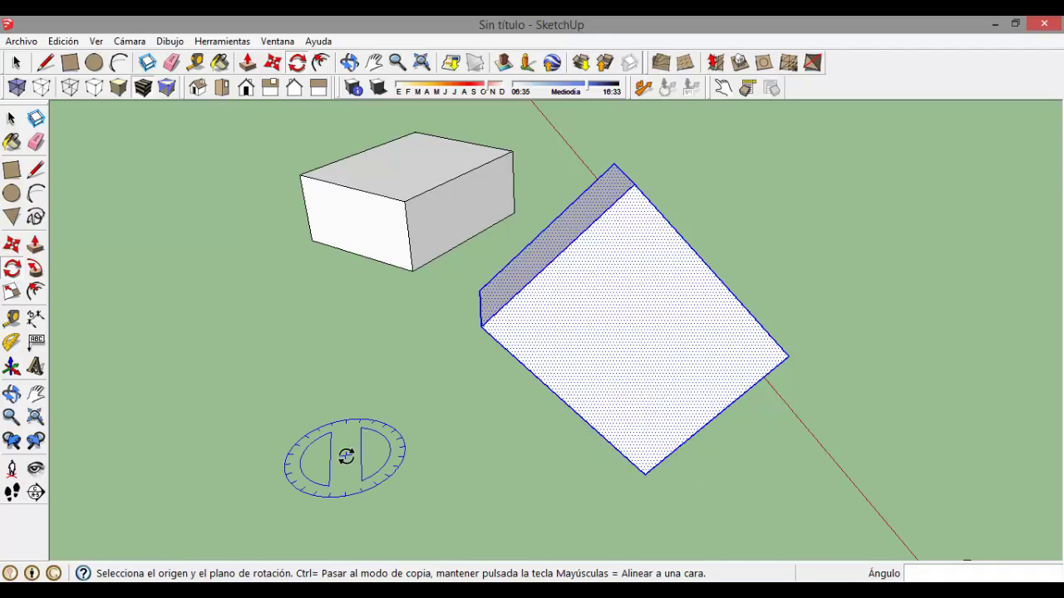
left_click(346, 456)
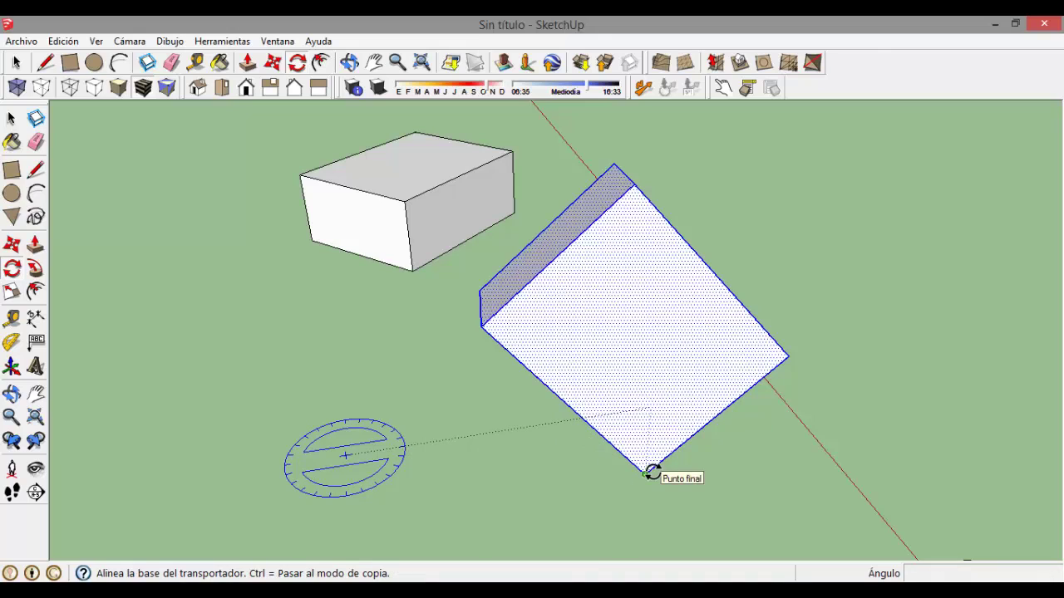
left_click(653, 471)
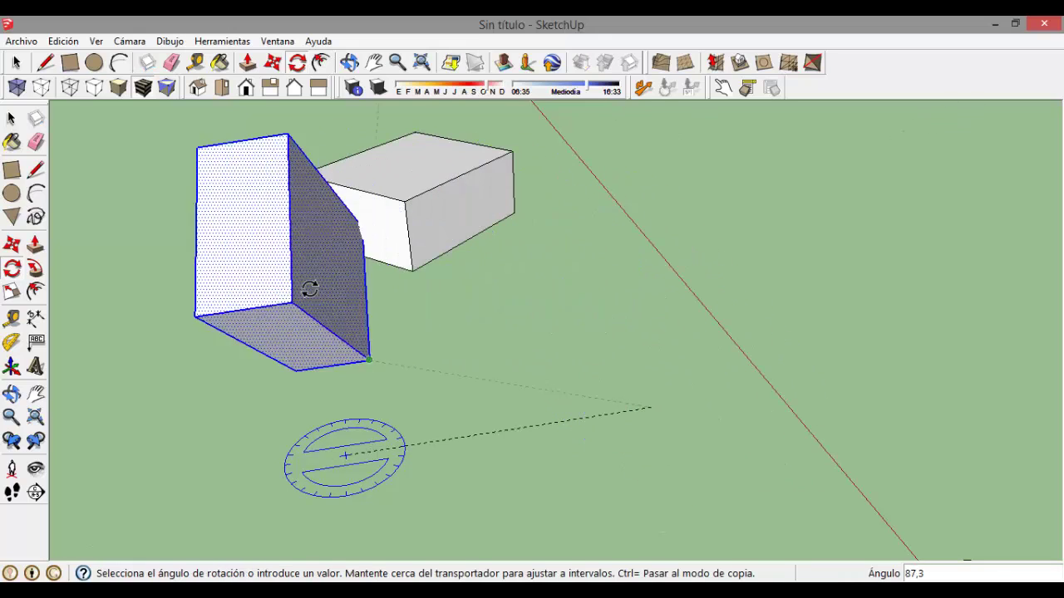